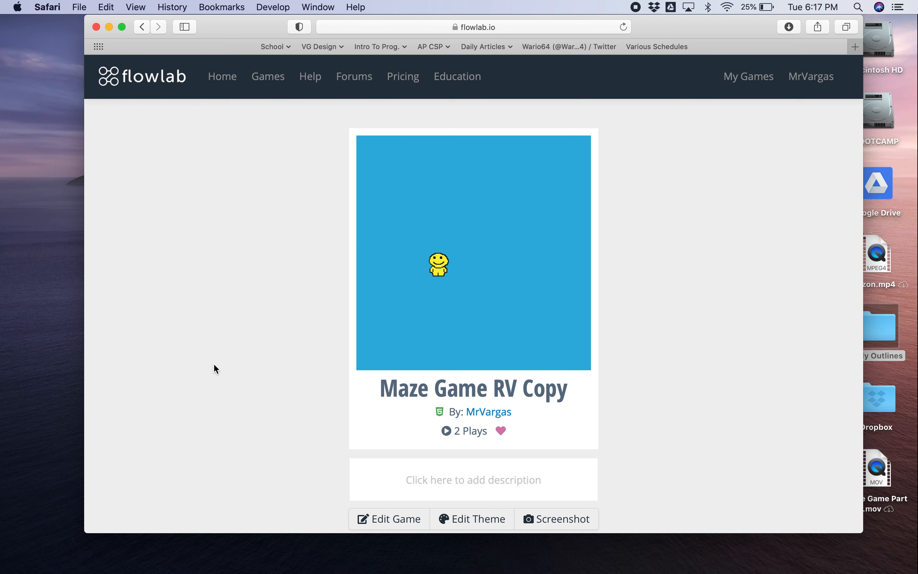
# - Test the yellow character's movement in all four directions in the Maze Game RV Copy preview
pyautogui.press('Right')
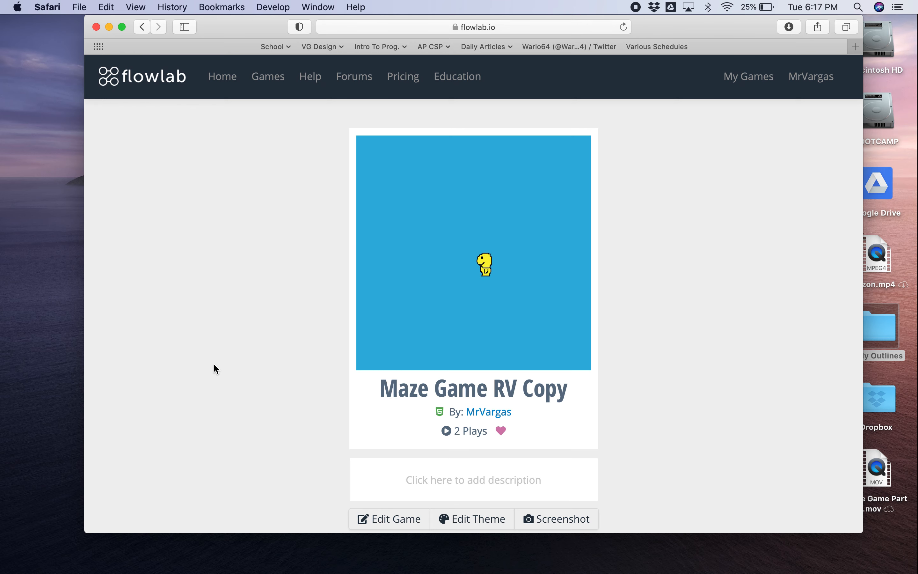
pyautogui.press('Left')
pyautogui.press('Up')
pyautogui.press('Down')
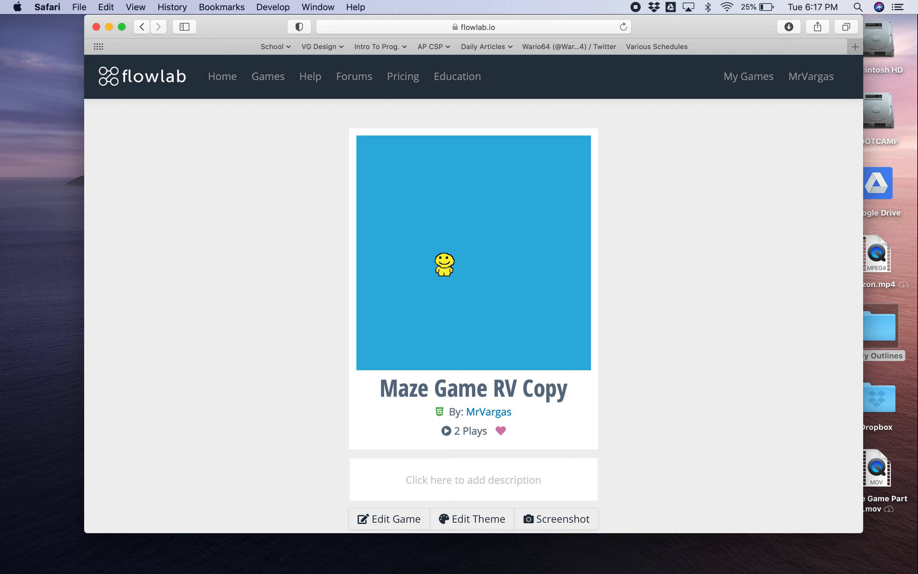
pyautogui.press('Right')
pyautogui.press('Left')
pyautogui.press('Up')
pyautogui.press('Right')
pyautogui.press('Down')
pyautogui.press('Left')
pyautogui.press('Up')
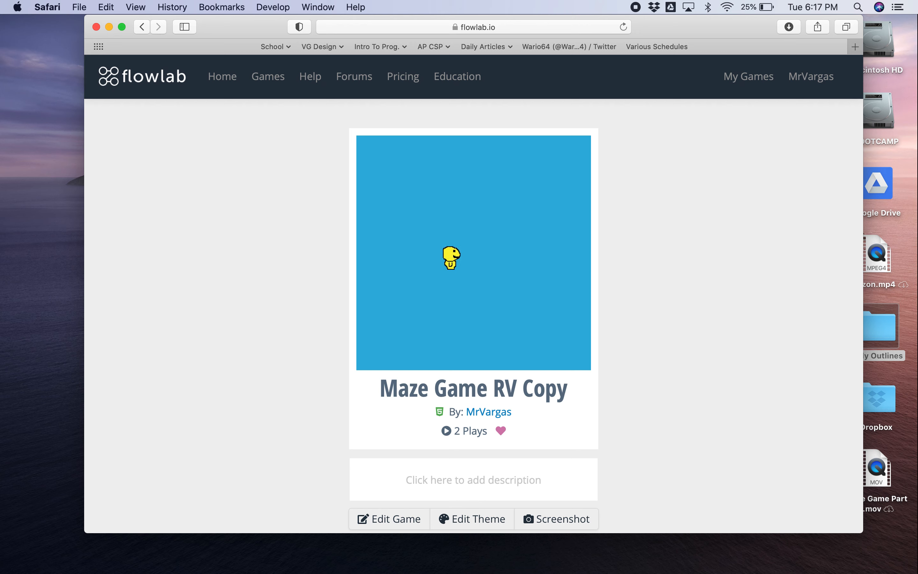
pyautogui.press('Right')
pyautogui.press('Left')
pyautogui.press('Up')
pyautogui.press('Up')
pyautogui.press('Down')
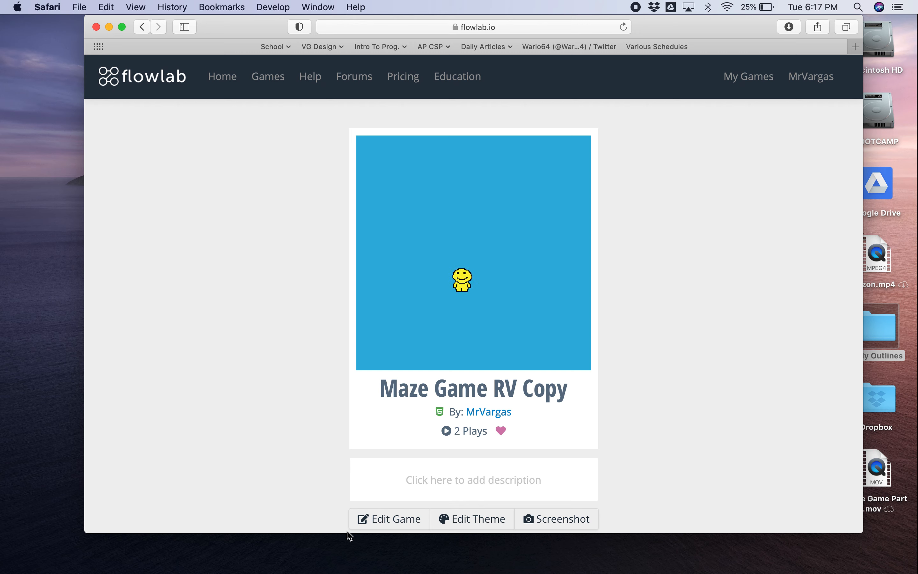
# - Open the game for editing and create a new object in an empty cell near the play area's lower-left corner
pyautogui.click(375, 528)
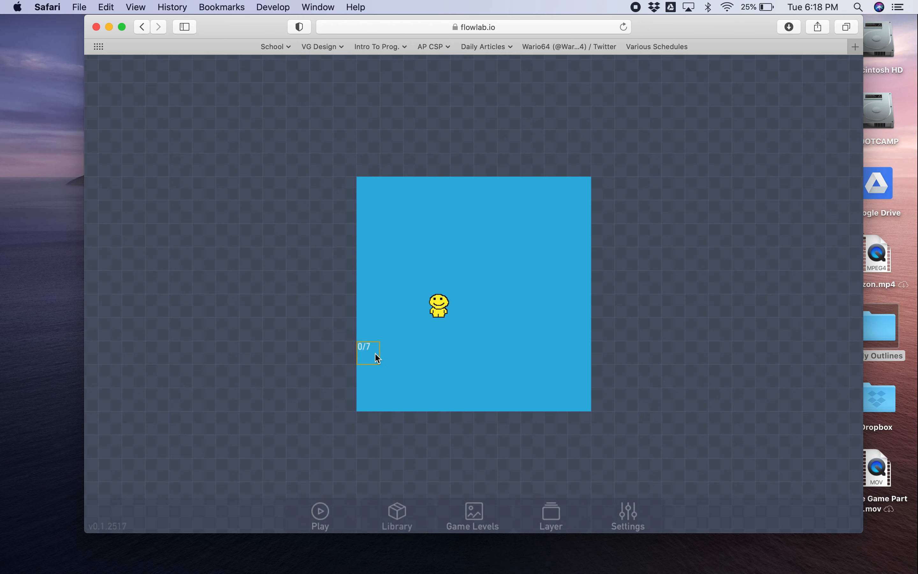
pyautogui.click(363, 367)
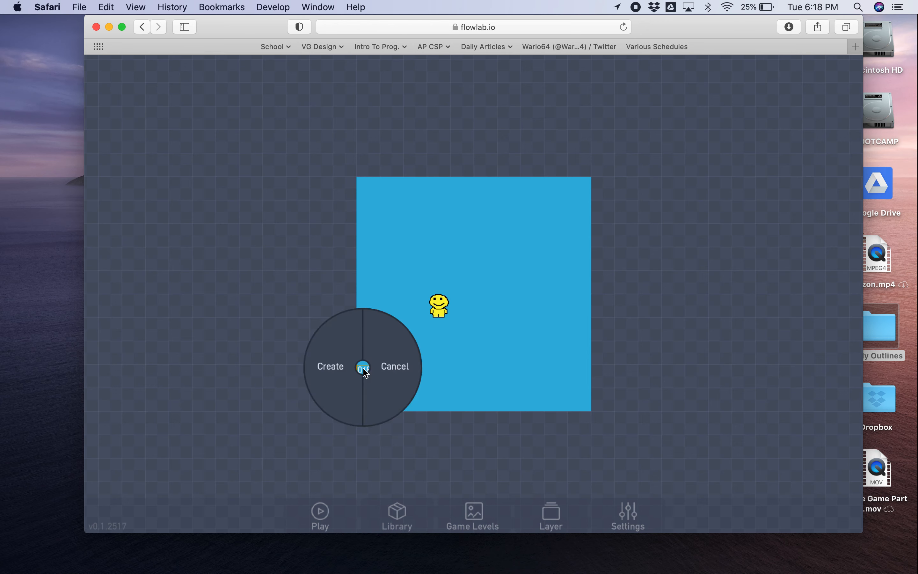
pyautogui.click(341, 362)
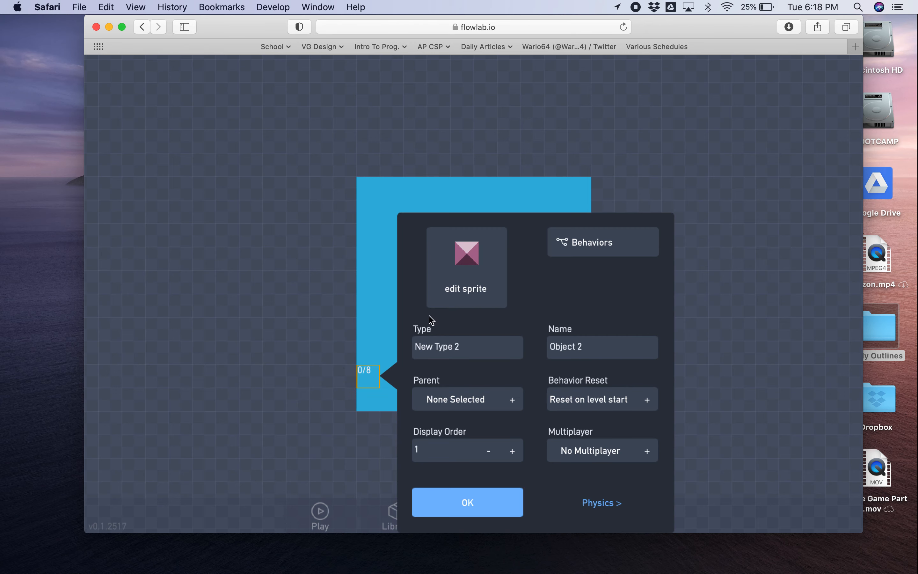
# - Set the new object's type to Block
pyautogui.click(465, 343)
pyautogui.press('BackSpace')
pyautogui.press('BackSpace')
pyautogui.press('BackSpace')
pyautogui.press('BackSpace')
pyautogui.press('BackSpace')
pyautogui.press('BackSpace')
pyautogui.press('BackSpace')
pyautogui.press('BackSpace')
pyautogui.press('BackSpace')
pyautogui.press('BackSpace')
pyautogui.write('bl')
pyautogui.press('BackSpace')
pyautogui.press('BackSpace')
pyautogui.write('Block')
# - Replace the block's sprite with a blue-grey spiral stone tile from the pixel-blocks category and accept the object settings
pyautogui.click(467, 263)
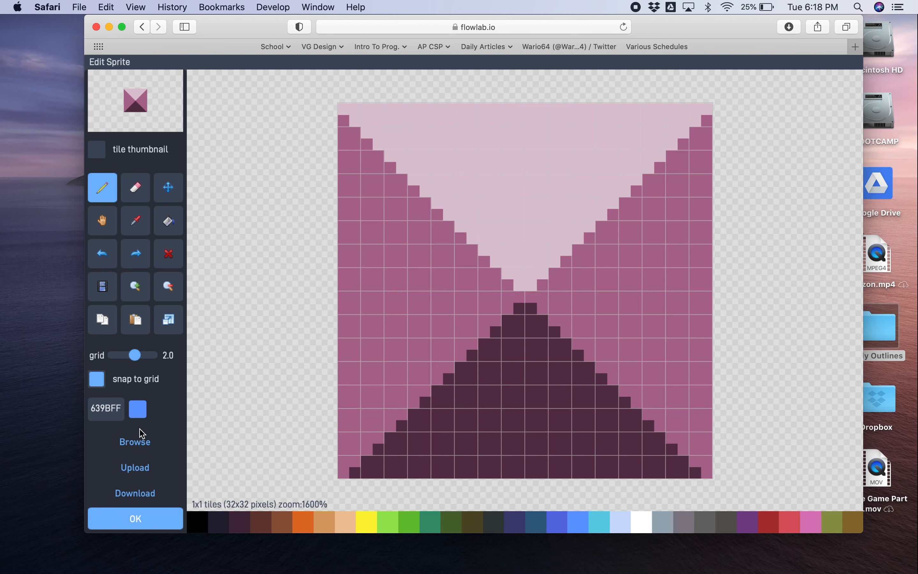
pyautogui.click(125, 447)
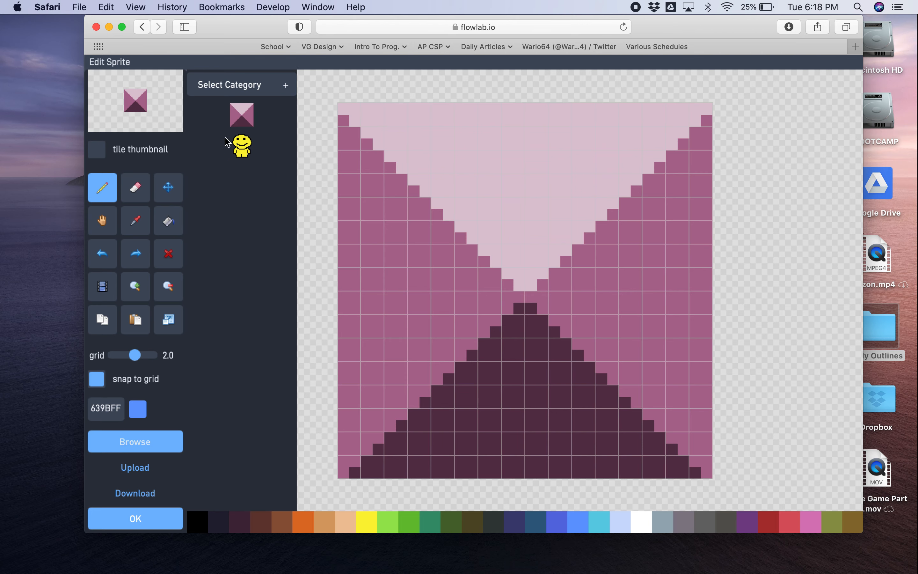
pyautogui.click(249, 91)
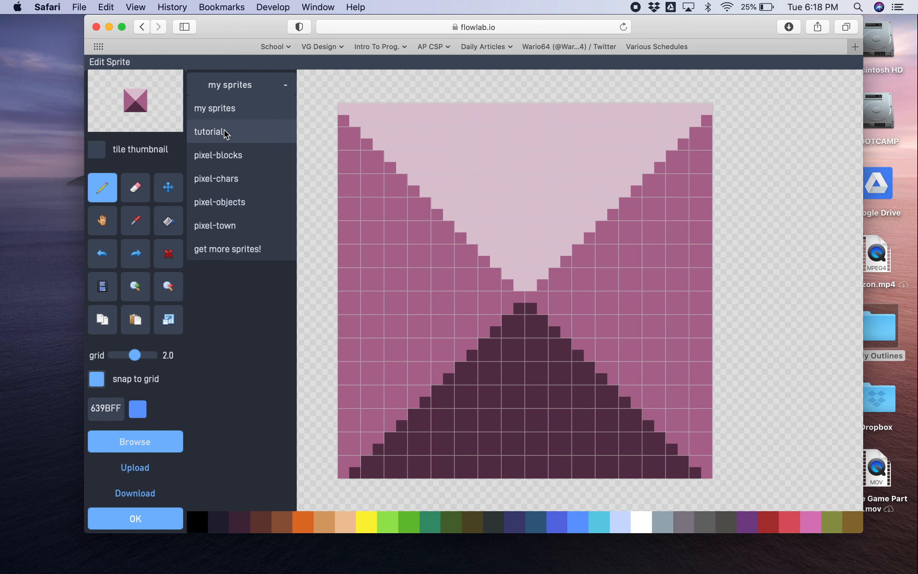
pyautogui.click(208, 157)
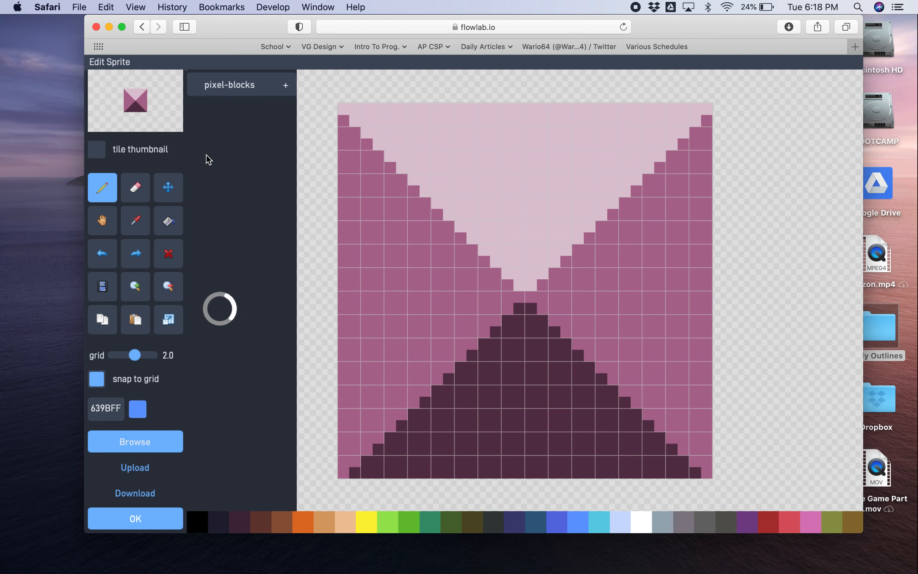
pyautogui.scroll(-3, 209, 452)
pyautogui.scroll(-10, 208, 453)
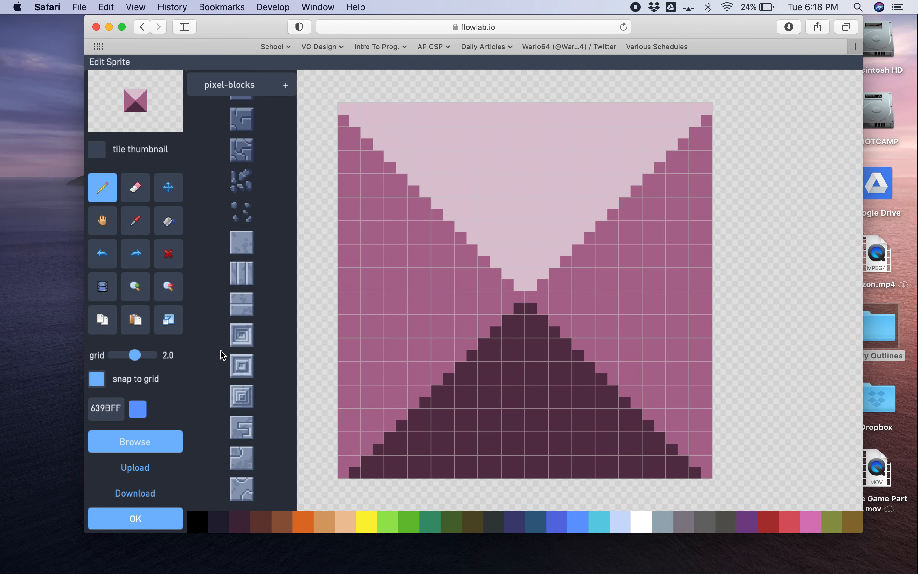
pyautogui.scroll(-1, 229, 359)
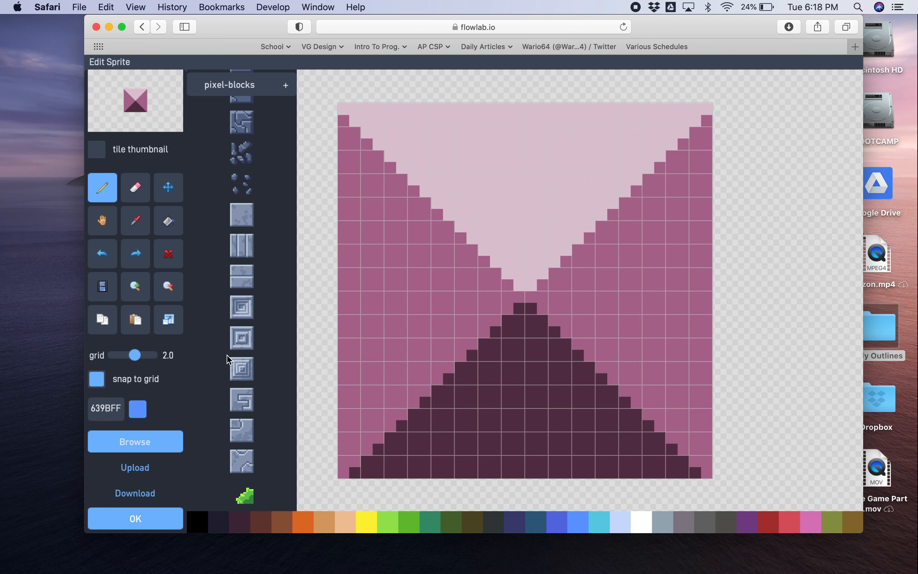
pyautogui.click(246, 305)
pyautogui.scroll(-8, 246, 304)
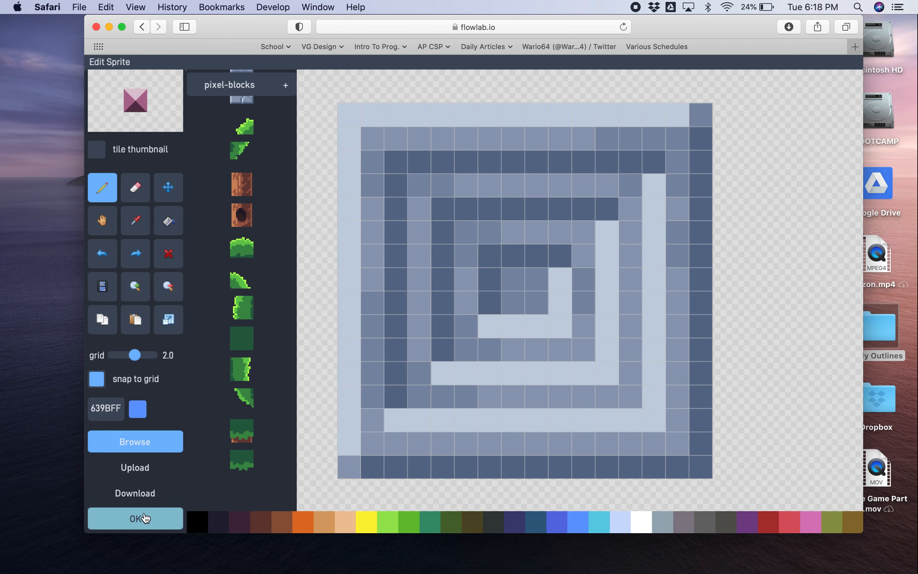
pyautogui.click(153, 518)
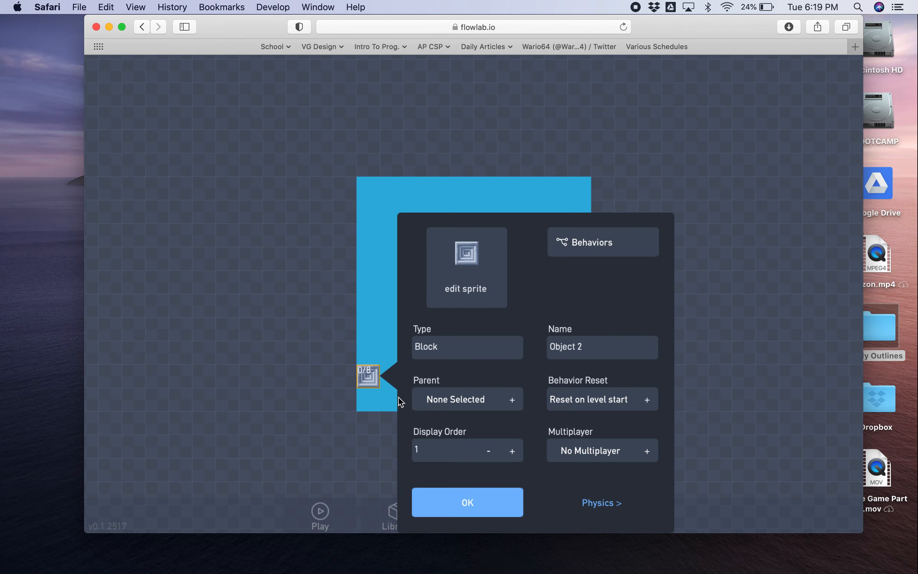
pyautogui.click(493, 505)
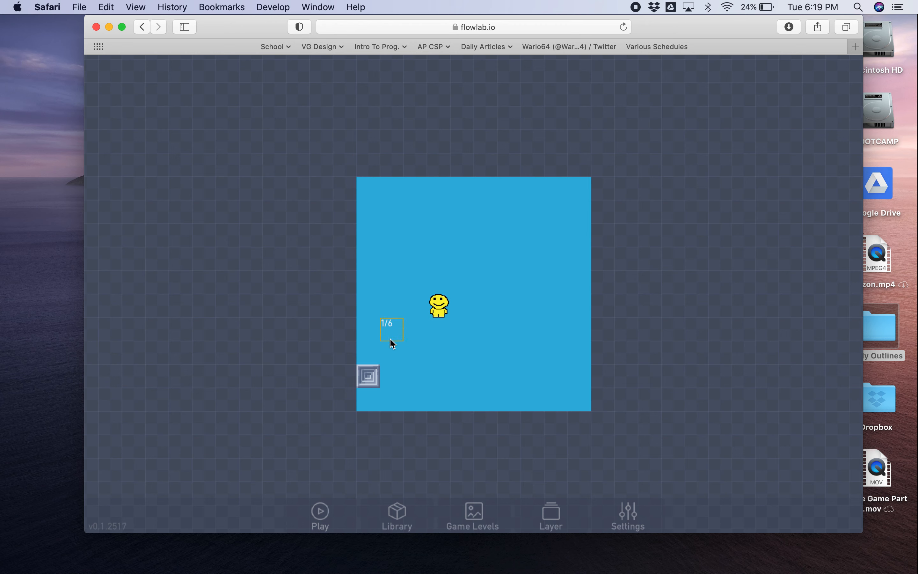
# - Clone the block into a 20-block bottom row, starting in the play area's lower-left corner and extending past its right edge
pyautogui.click(373, 376)
pyautogui.click(361, 367)
pyautogui.click(365, 352)
pyautogui.click(384, 393)
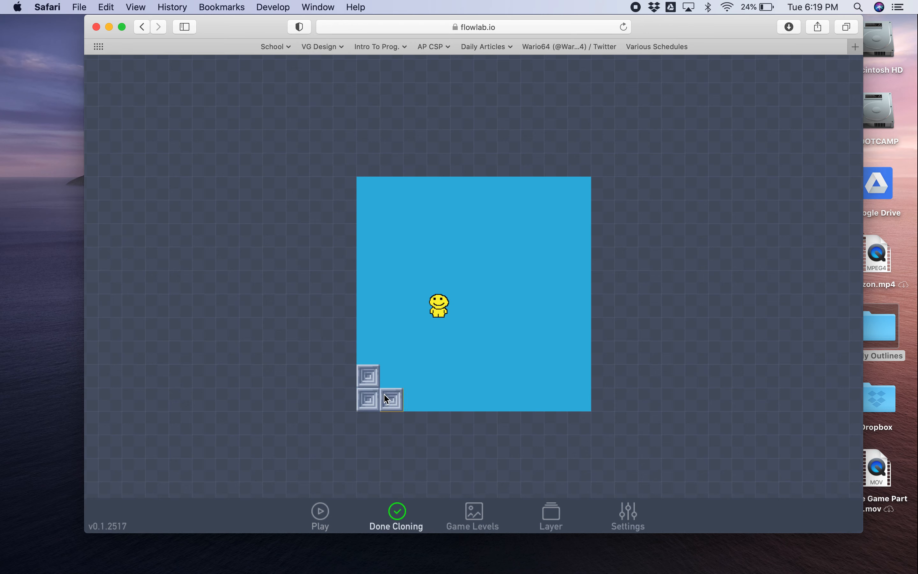
pyautogui.moveTo(392, 396); pyautogui.dragTo(440, 399)
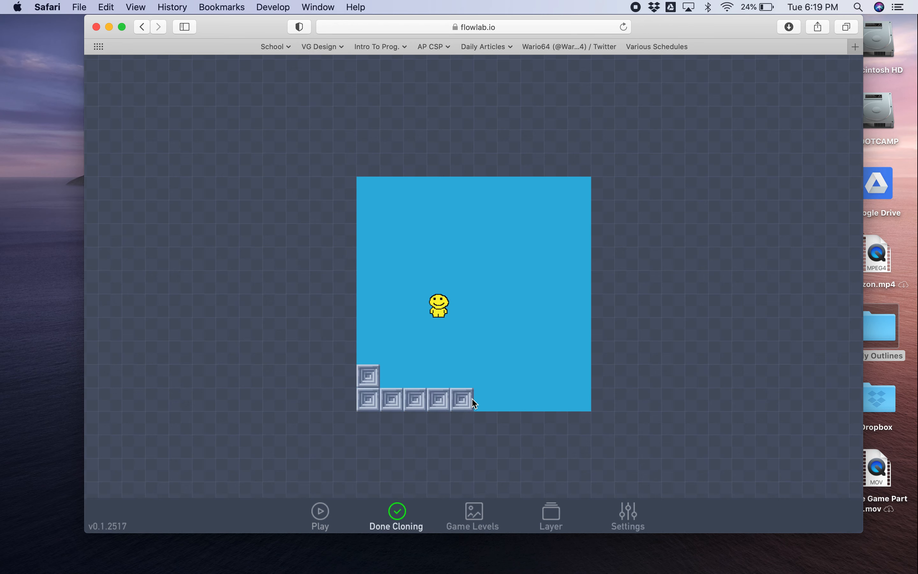
pyautogui.moveTo(568, 400); pyautogui.dragTo(576, 401)
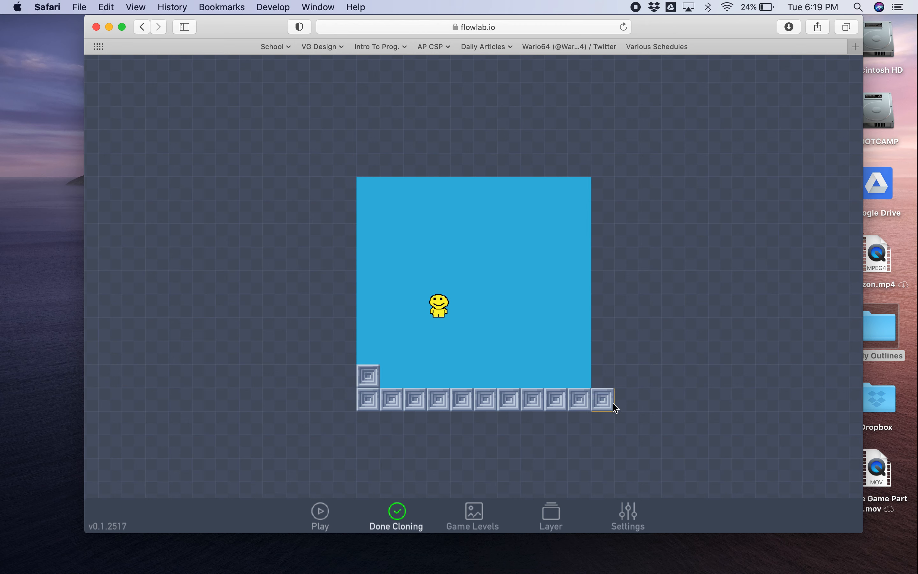
pyautogui.moveTo(613, 404); pyautogui.dragTo(743, 399)
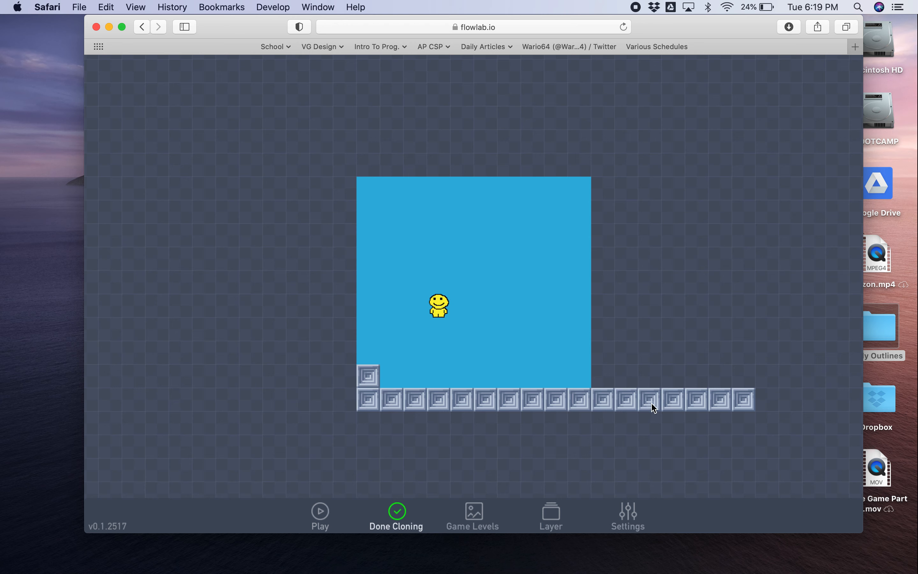
pyautogui.click(760, 401)
pyautogui.click(788, 402)
pyautogui.click(808, 405)
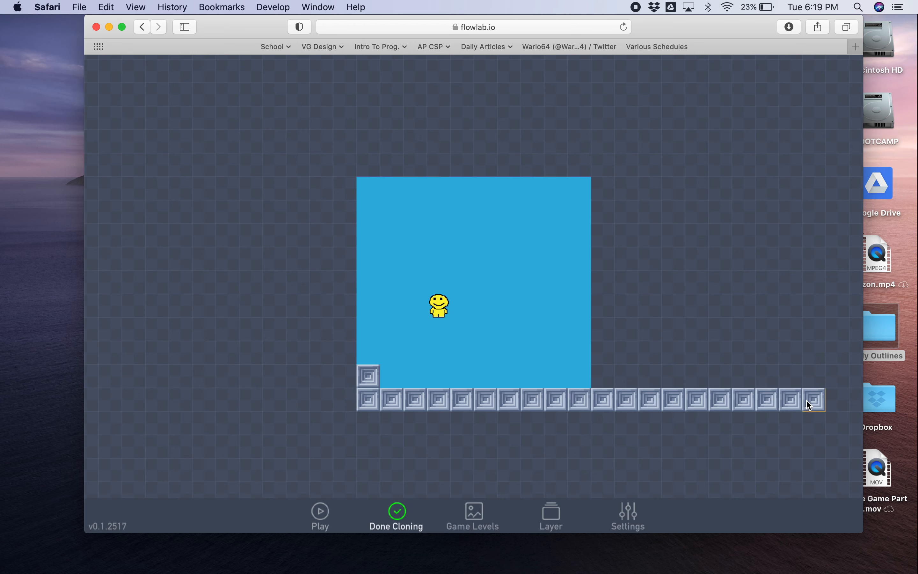
# - Clone blocks upward from both ends of the bottom row to form side walls 14 blocks above it, and finish cloning
pyautogui.moveTo(809, 378); pyautogui.dragTo(816, 173)
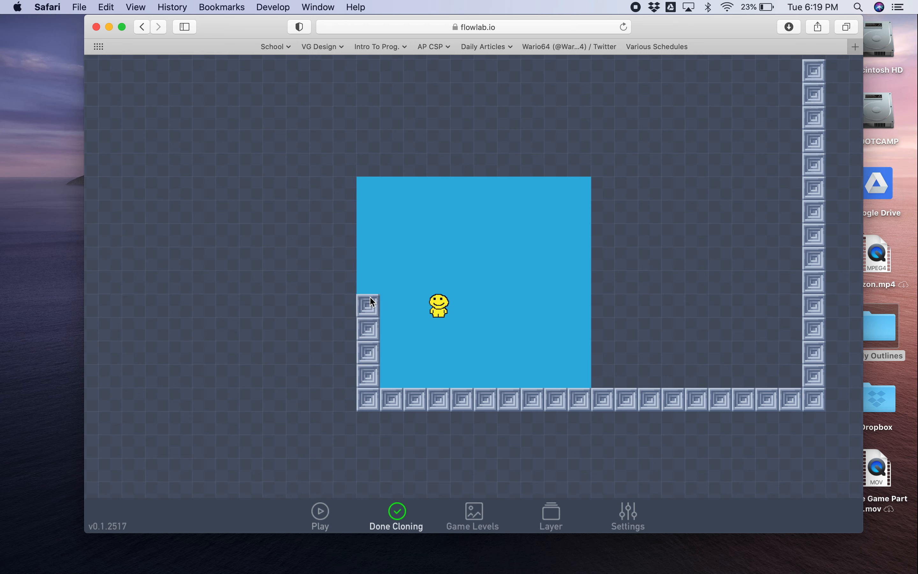
pyautogui.moveTo(373, 272); pyautogui.dragTo(371, 75)
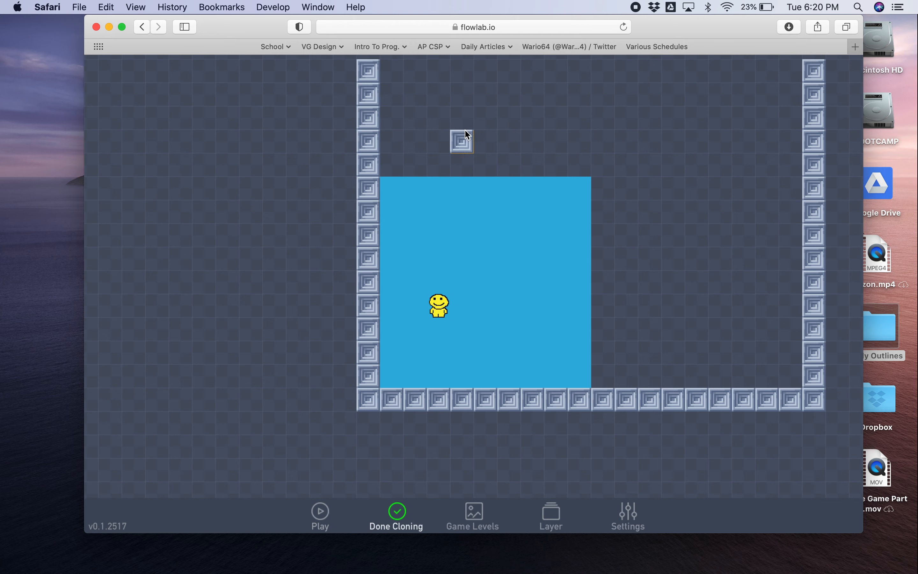
pyautogui.click(399, 521)
# - Make the browser window full screen and clone a block upward to extend the left wall by five blocks
pyautogui.scroll(1, 587, 108)
pyautogui.scroll(5, 588, 108)
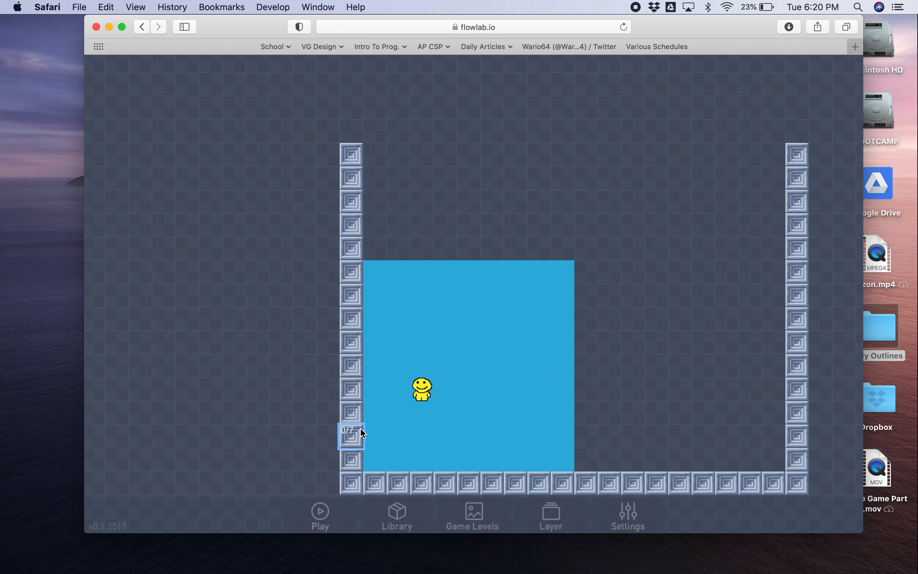
pyautogui.click(122, 26)
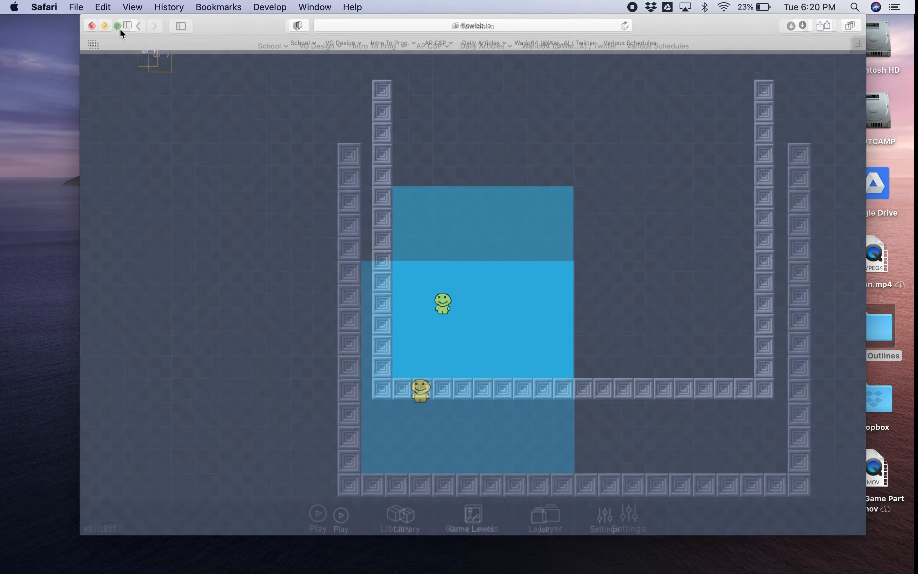
pyautogui.scroll(5, 315, 227)
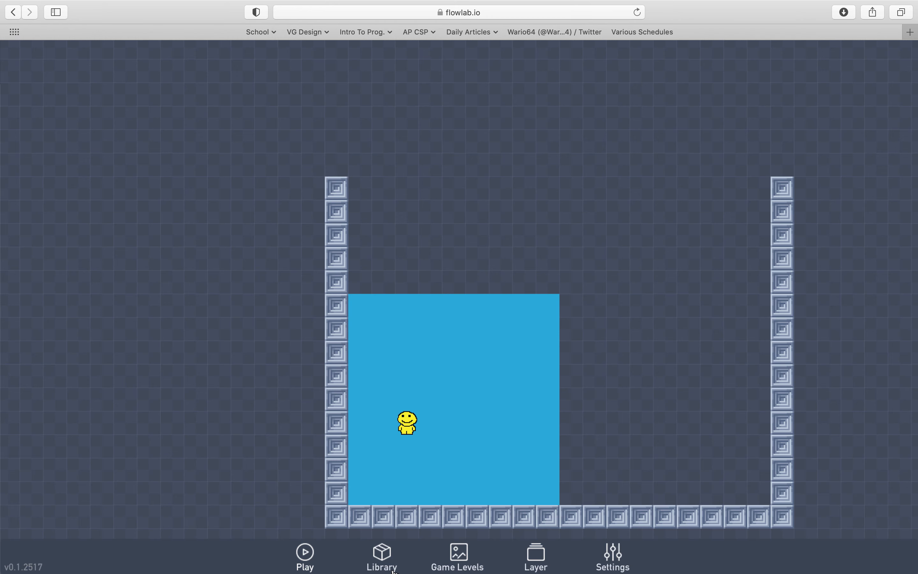
pyautogui.click(334, 187)
pyautogui.click(324, 172)
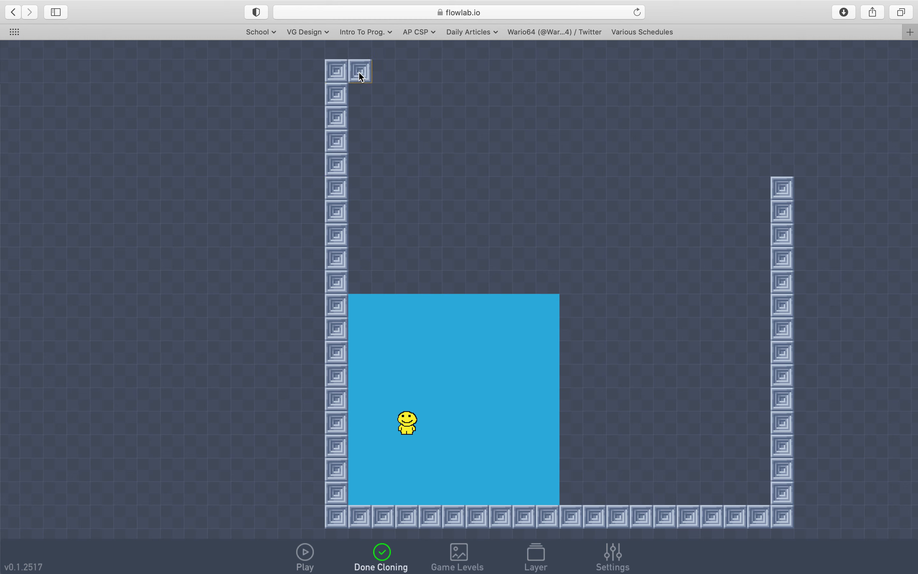
# - Clone blocks across the top and up the right side to close the 20 by 20 enclosure, and finish cloning
pyautogui.moveTo(405, 72); pyautogui.dragTo(780, 70)
pyautogui.click(781, 164)
pyautogui.moveTo(782, 164); pyautogui.dragTo(777, 95)
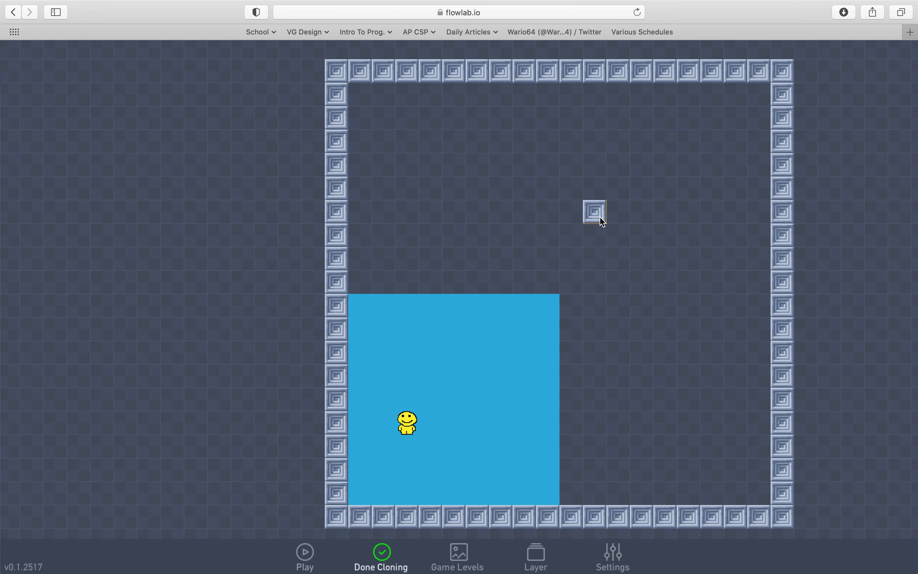
pyautogui.click(382, 554)
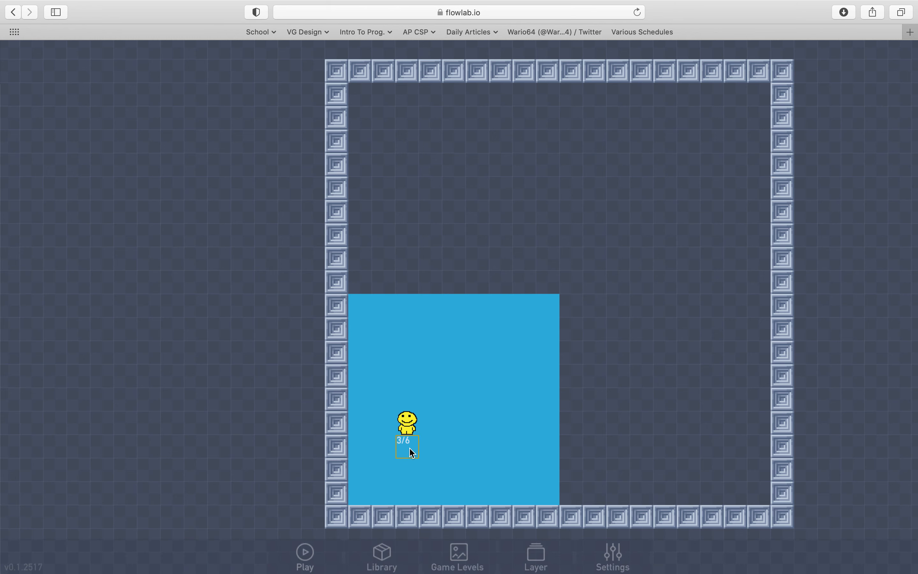
# - Move the yellow character near the enclosure's lower-left corner, one cell away from the left and bottom walls
pyautogui.moveTo(405, 432); pyautogui.dragTo(379, 479)
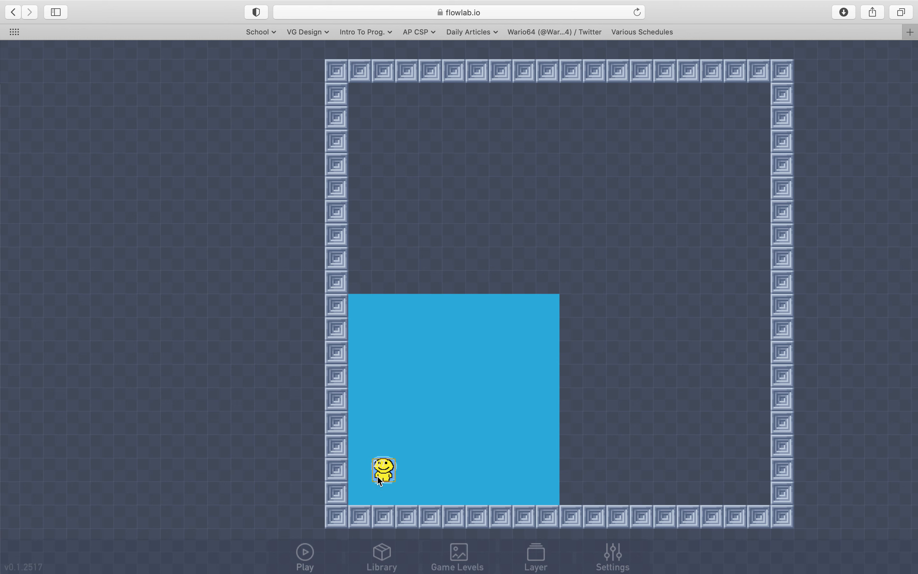
pyautogui.click(379, 474)
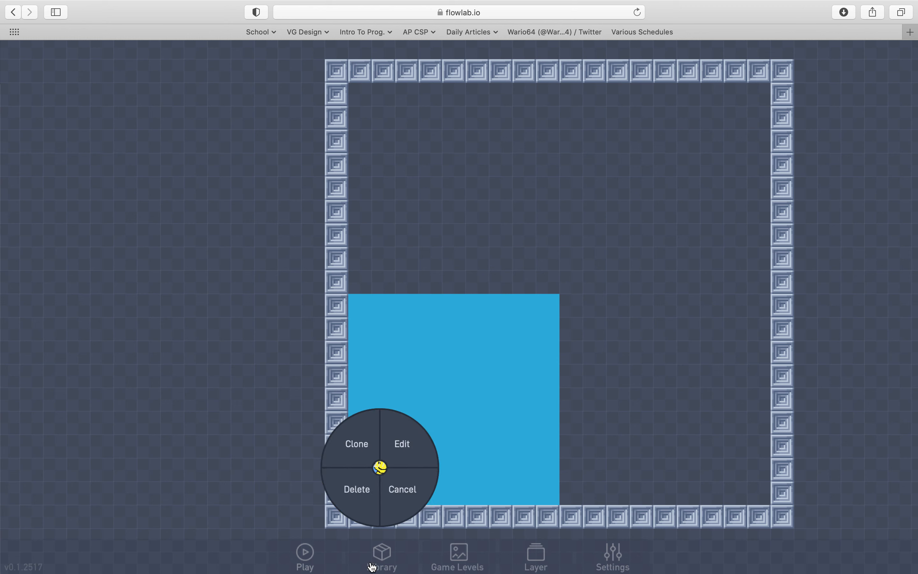
pyautogui.click(298, 499)
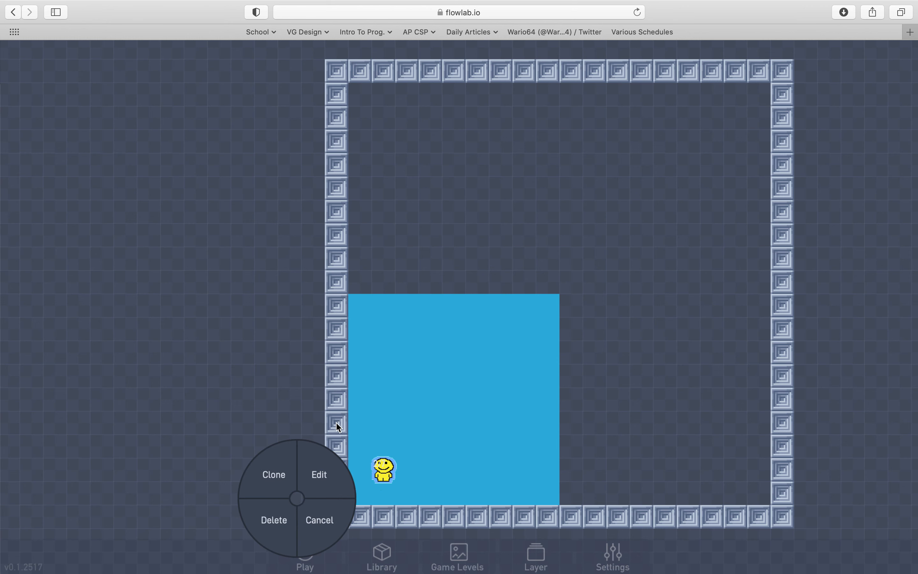
pyautogui.click(336, 422)
pyautogui.click(370, 442)
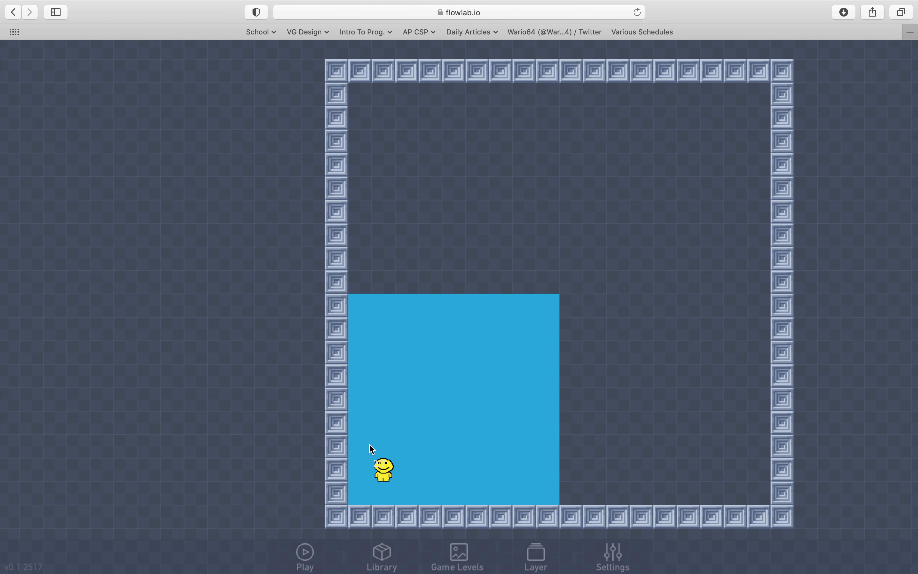
# - Clone blocks into a ten-block wall running right from the left wall above the player, plus a hooked wall above its open end
pyautogui.click(337, 425)
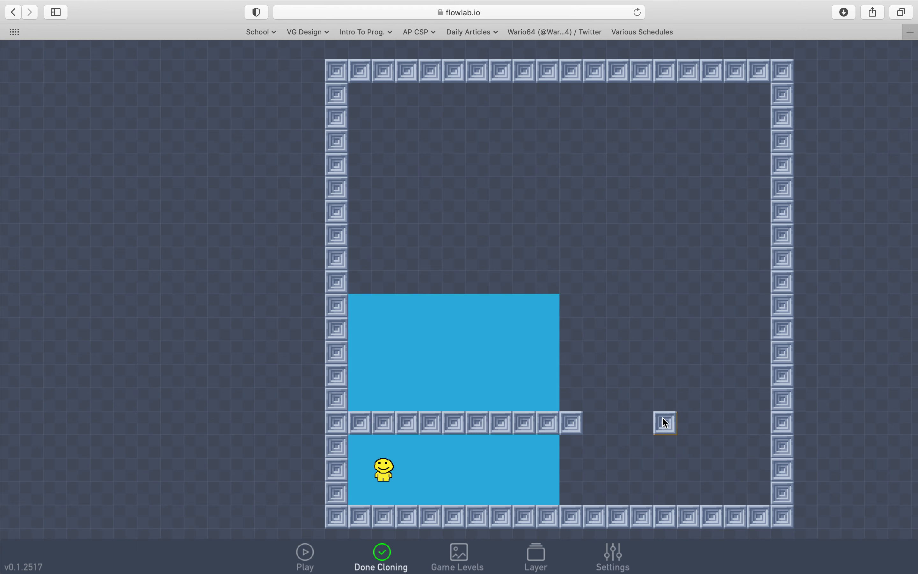
pyautogui.click(668, 416)
pyautogui.moveTo(663, 419); pyautogui.dragTo(666, 363)
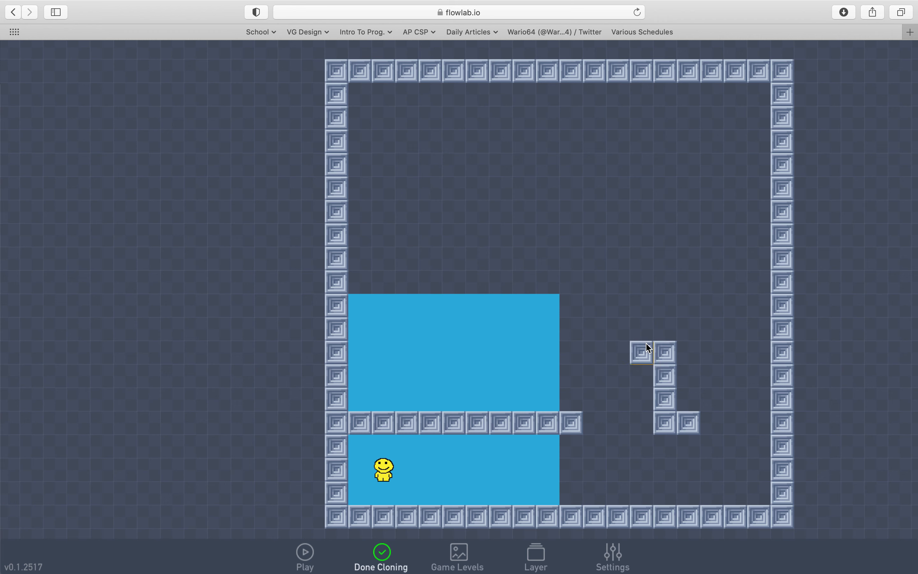
pyautogui.moveTo(639, 329); pyautogui.dragTo(560, 336)
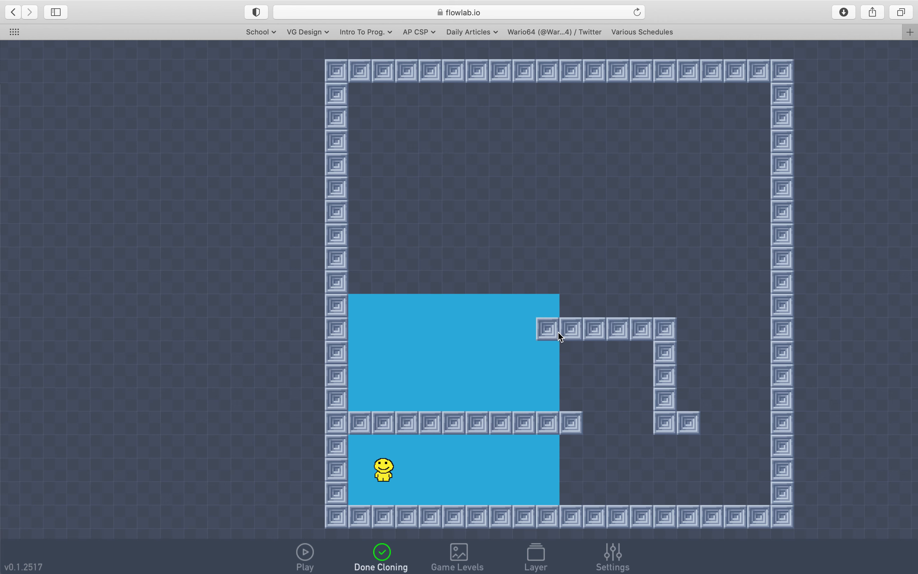
pyautogui.moveTo(448, 335); pyautogui.dragTo(439, 334)
# - Clone a ten-block wall from the upper part of the left wall, add a block above its end, and bend it down and back left
pyautogui.click(367, 244)
pyautogui.moveTo(368, 245)
pyautogui.mouseDown()
pyautogui.moveTo(410, 134)
pyautogui.moveTo(384, 145)
pyautogui.moveTo(366, 177)
pyautogui.moveTo(363, 163)
pyautogui.moveTo(577, 174)
pyautogui.mouseUp()
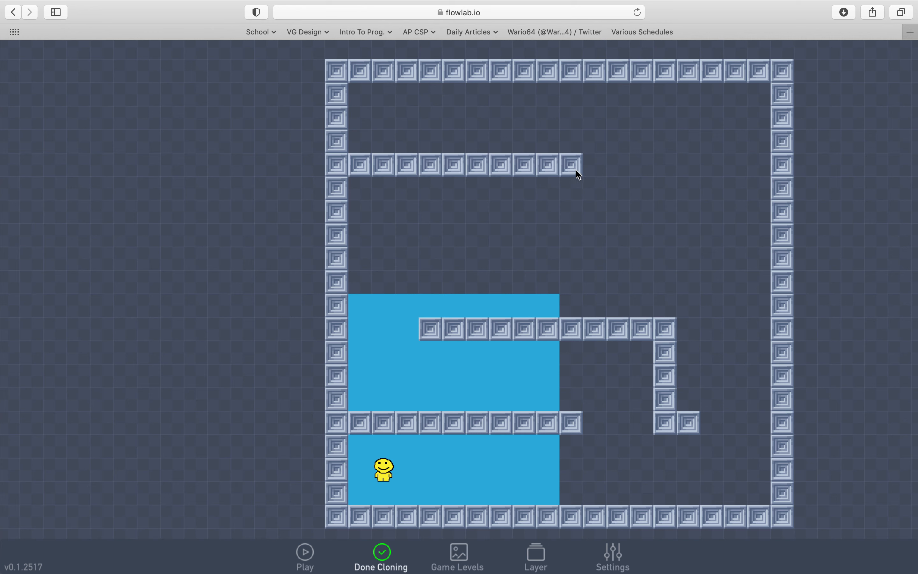
pyautogui.moveTo(576, 162); pyautogui.dragTo(577, 150)
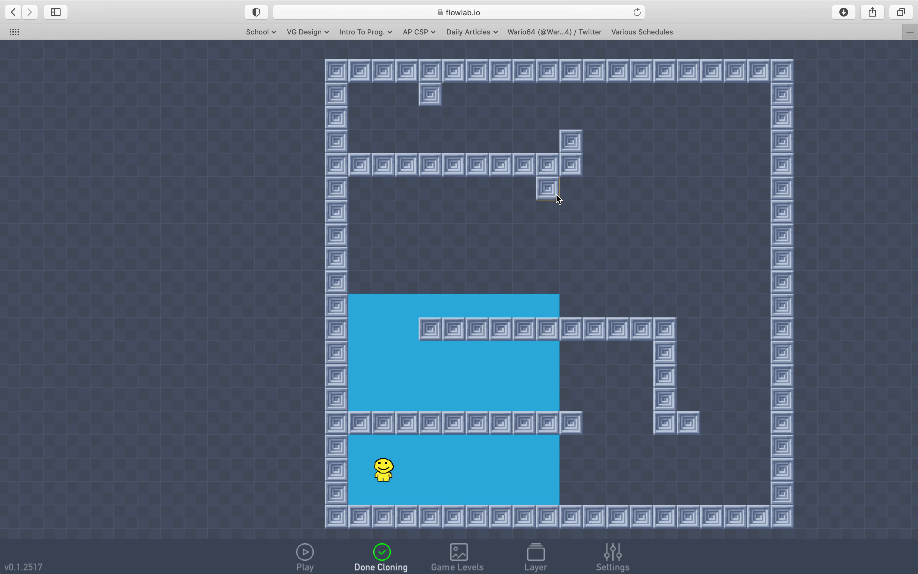
pyautogui.moveTo(563, 232); pyautogui.dragTo(451, 237)
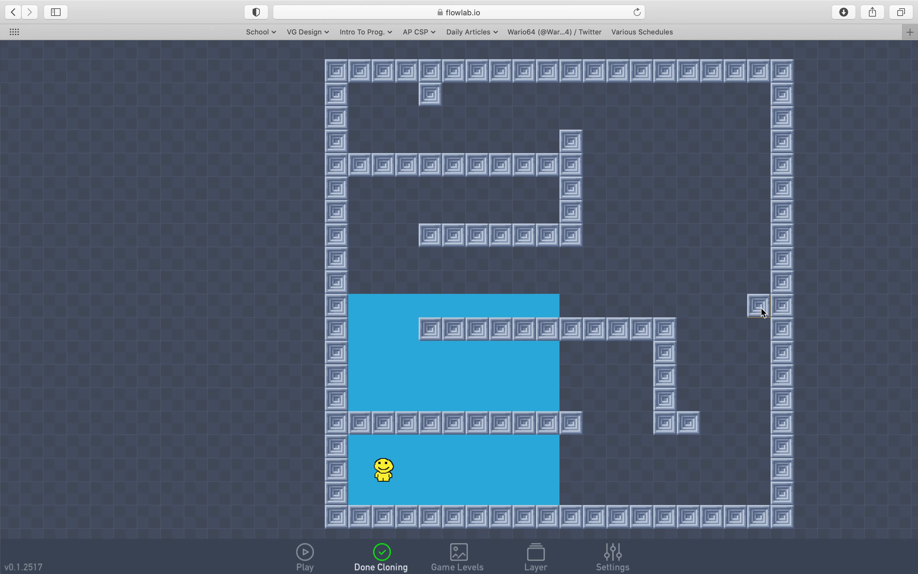
pyautogui.click(729, 349)
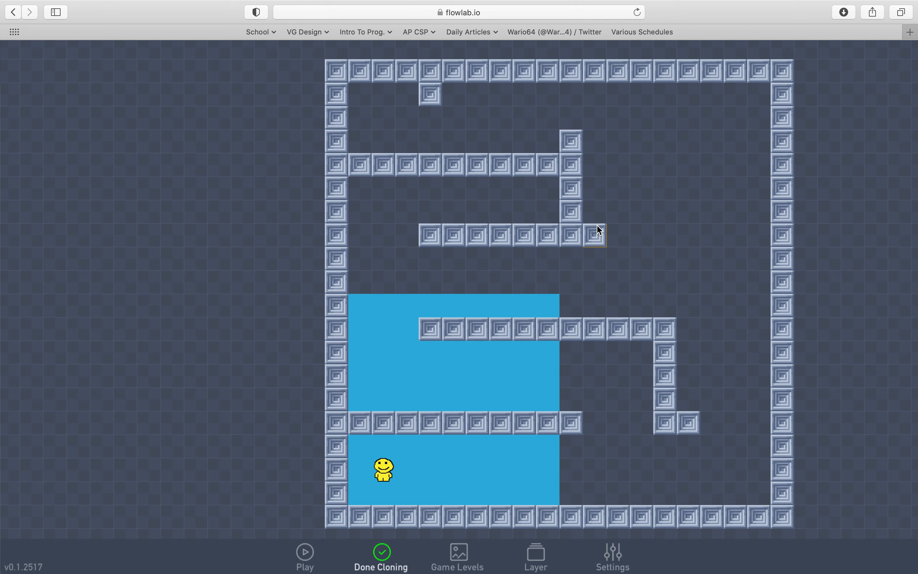
# - Clone blocks into a winding, branching wall in the maze's upper-right area, and finish cloning
pyautogui.click(594, 148)
pyautogui.moveTo(616, 149)
pyautogui.mouseDown()
pyautogui.moveTo(649, 156)
pyautogui.moveTo(660, 190)
pyautogui.moveTo(658, 256)
pyautogui.mouseUp()
pyautogui.click(688, 218)
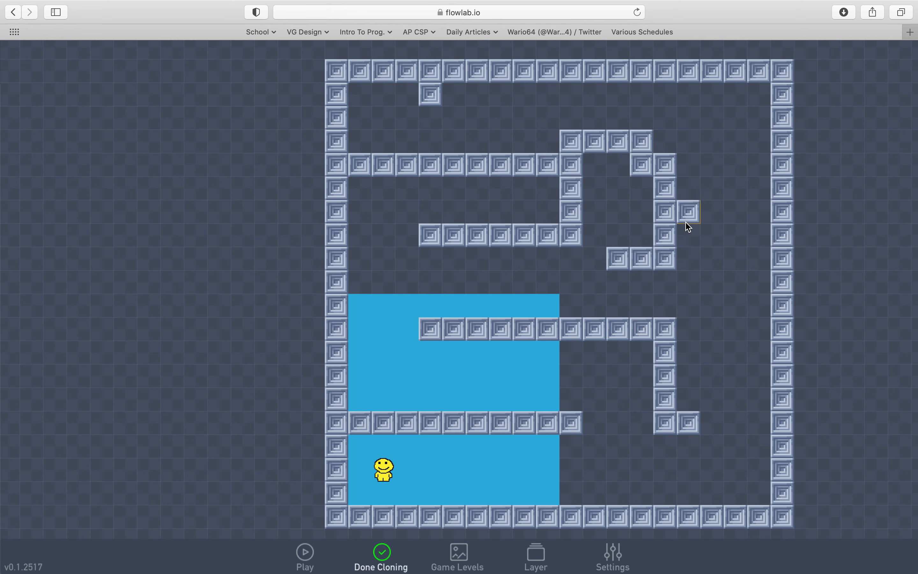
pyautogui.moveTo(687, 220)
pyautogui.mouseDown()
pyautogui.moveTo(710, 222)
pyautogui.moveTo(709, 294)
pyautogui.mouseUp()
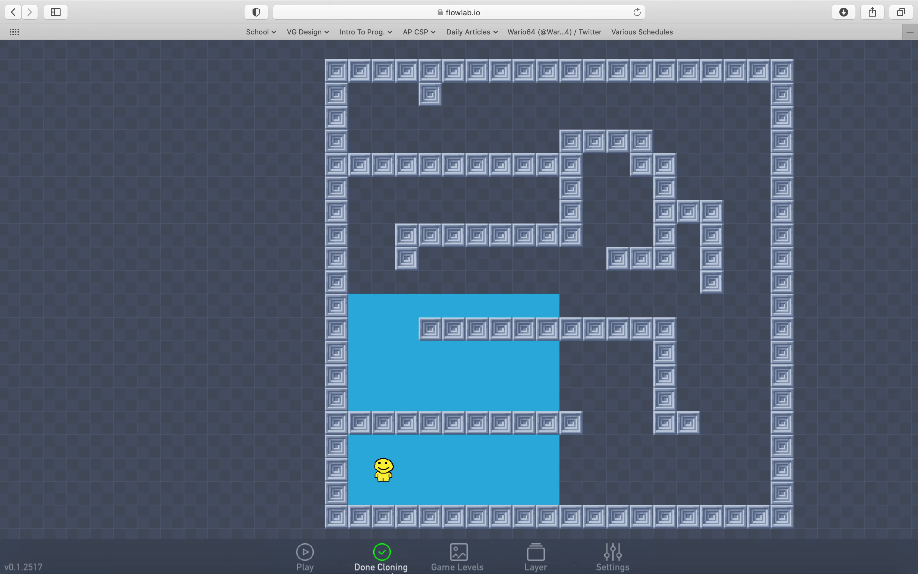
pyautogui.click(364, 475)
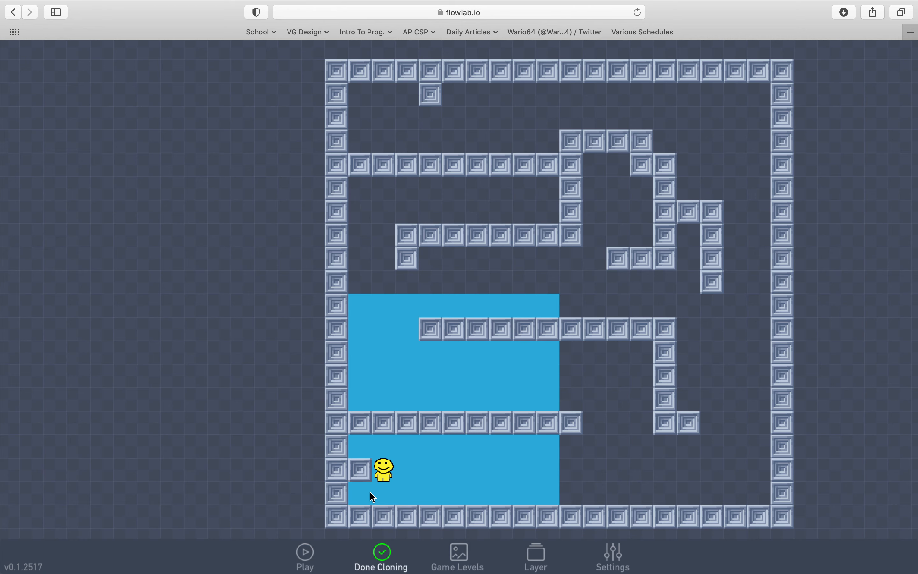
pyautogui.click(383, 552)
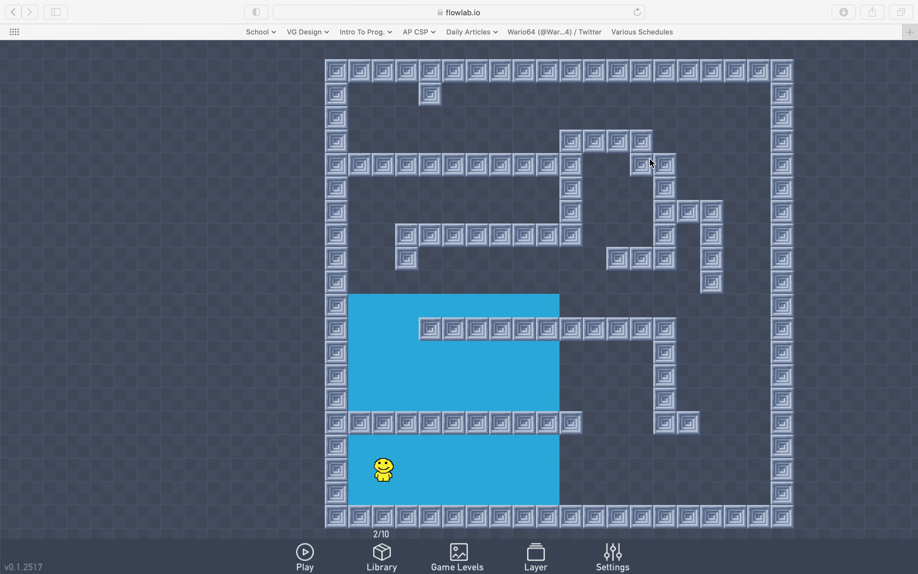
pyautogui.click(663, 163)
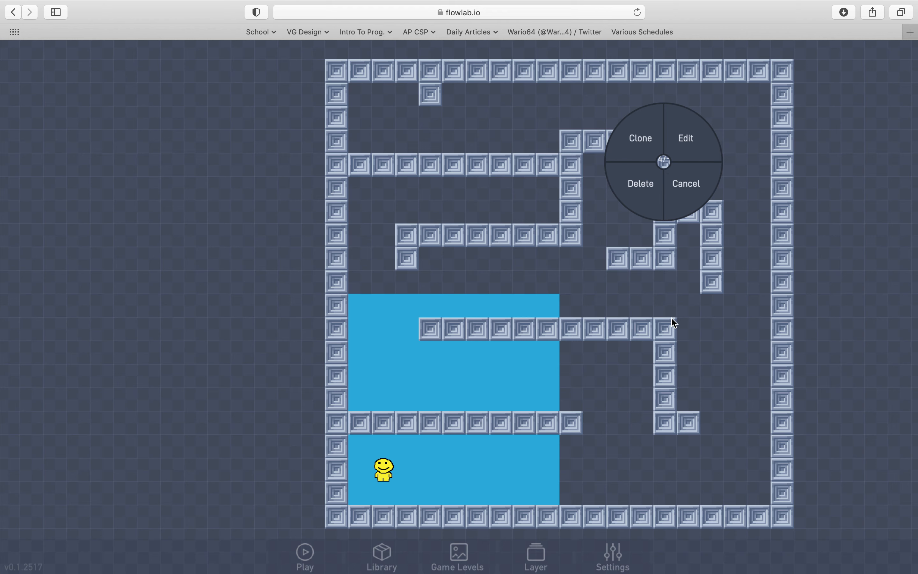
pyautogui.click(671, 306)
pyautogui.click(696, 322)
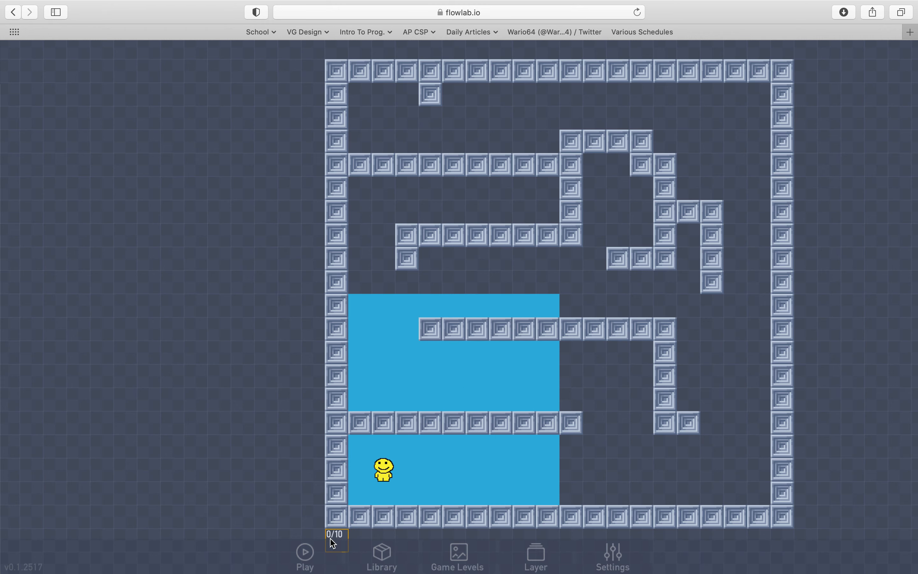
# - Play the game to test moving the player right beyond the visible area, and return to the editor
pyautogui.click(305, 552)
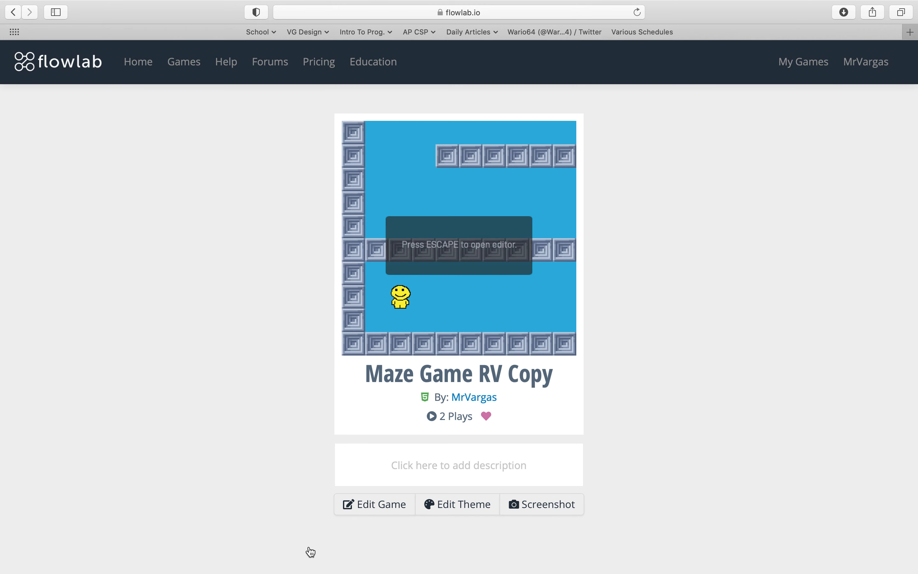
pyautogui.press('Right')
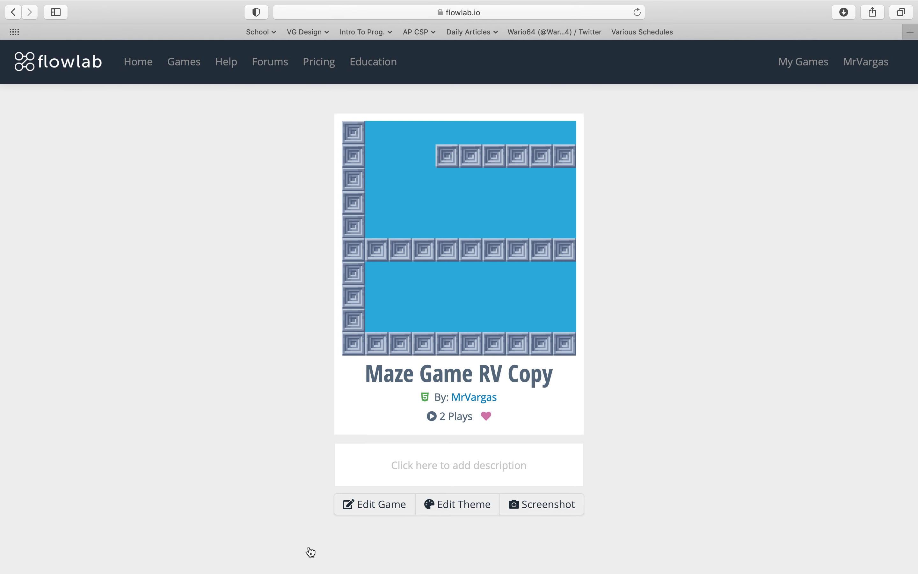
pyautogui.click(375, 504)
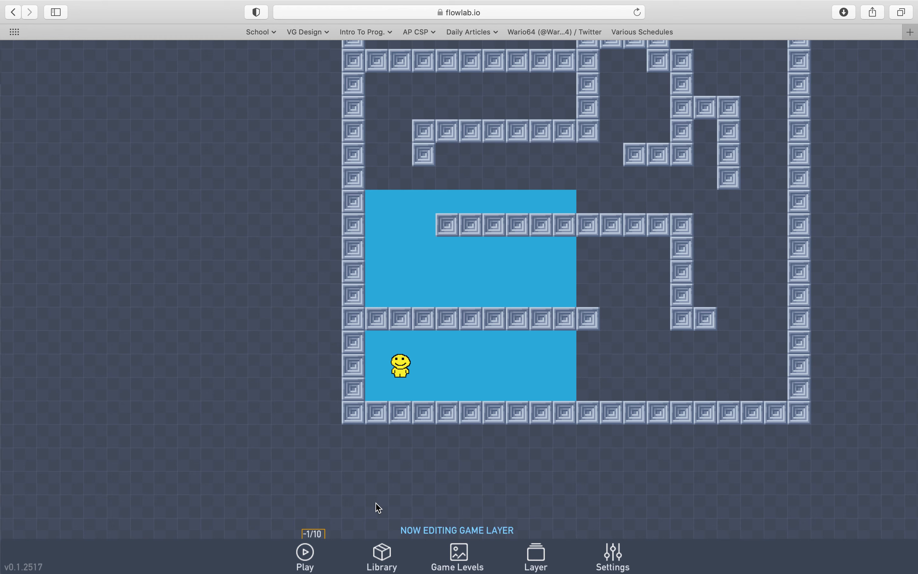
# - Open the yellow character's behaviors, add a Camera component, and place it away from the keyboard and animation nodes
pyautogui.click(401, 365)
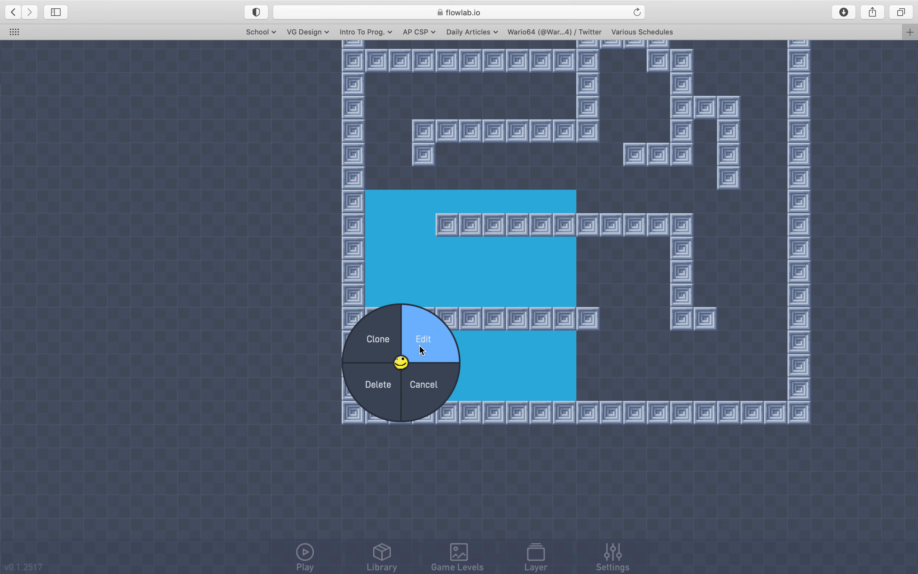
pyautogui.click(420, 346)
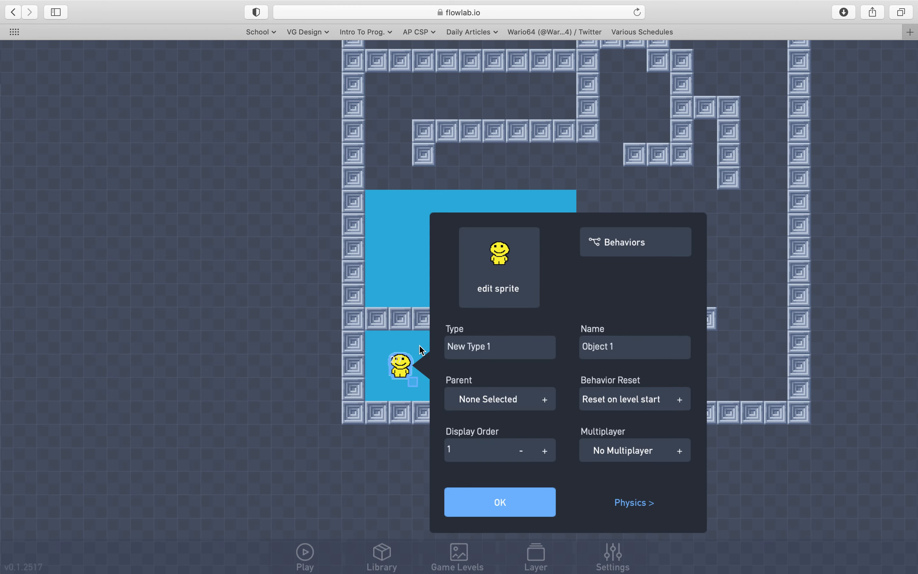
pyautogui.click(625, 258)
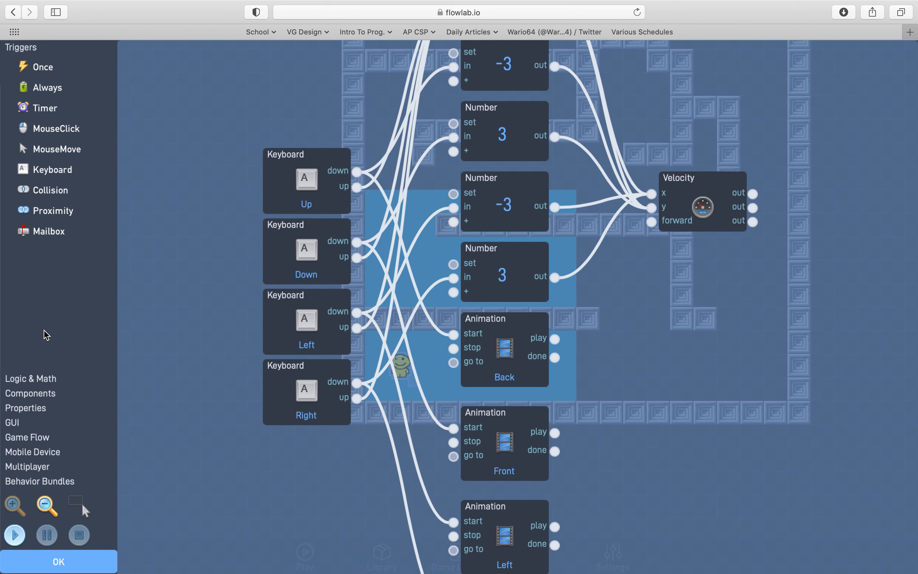
pyautogui.click(25, 394)
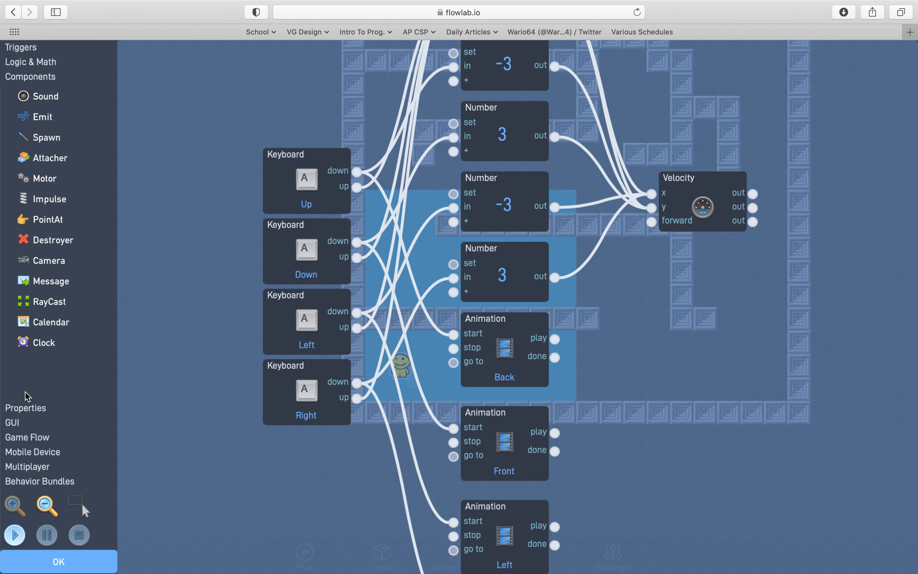
pyautogui.click(41, 260)
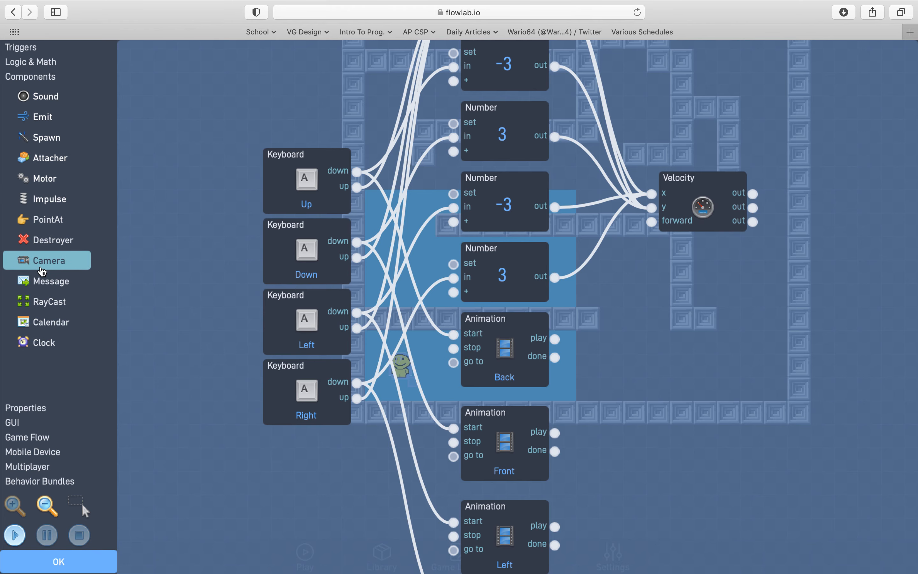
pyautogui.moveTo(507, 340); pyautogui.dragTo(174, 480)
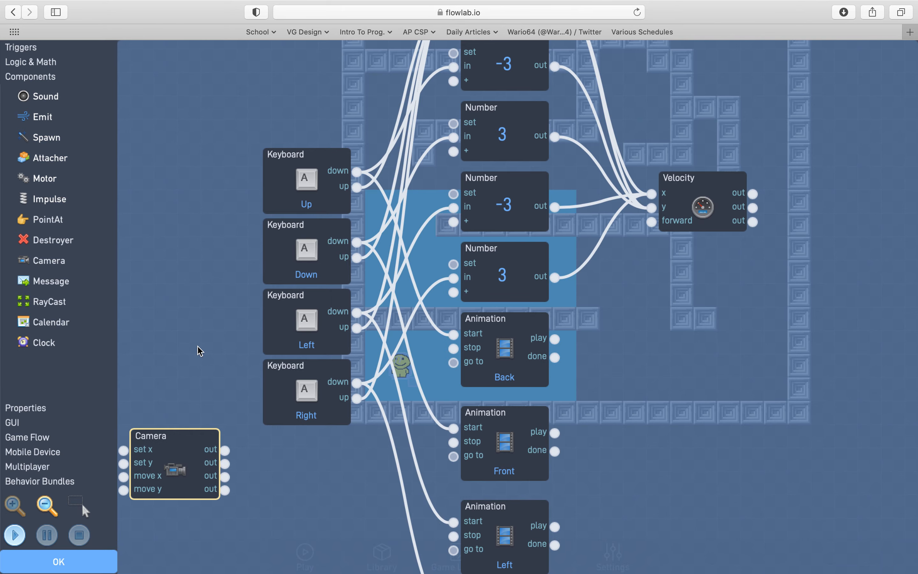
# - Move the Camera component clear of the maze, into the empty area to its left
pyautogui.moveTo(197, 303); pyautogui.dragTo(645, 285)
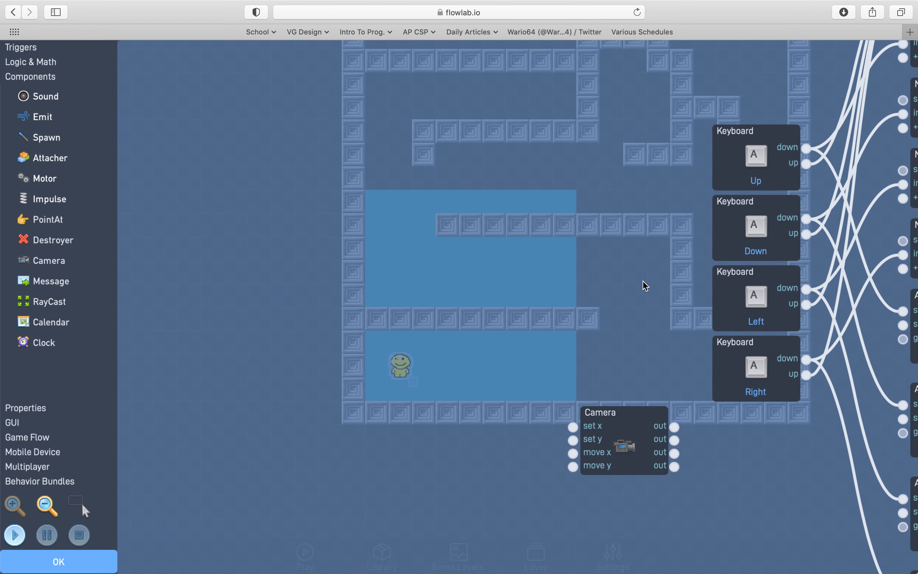
pyautogui.click(628, 437)
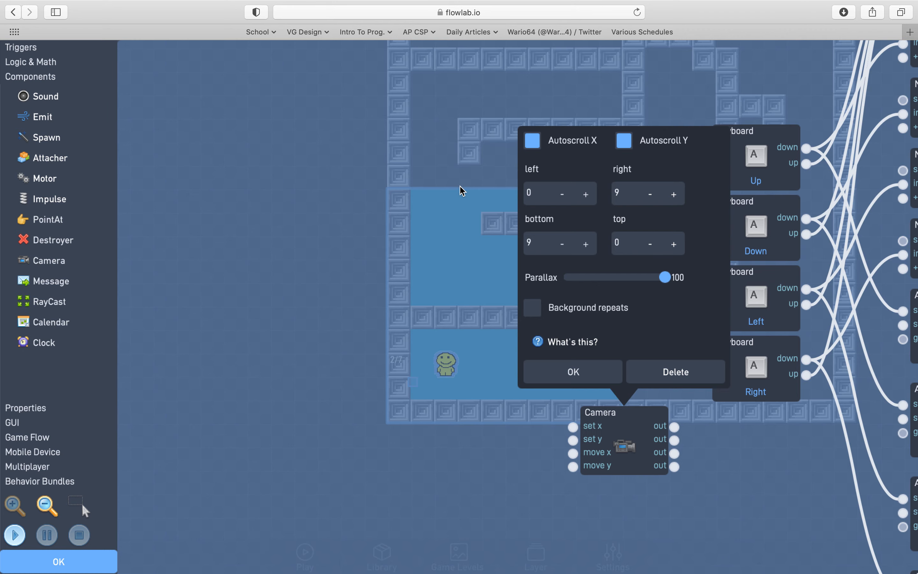
pyautogui.moveTo(647, 442); pyautogui.dragTo(251, 349)
pyautogui.moveTo(432, 238)
pyautogui.mouseDown()
pyautogui.moveTo(437, 313)
pyautogui.moveTo(434, 234)
pyautogui.mouseUp()
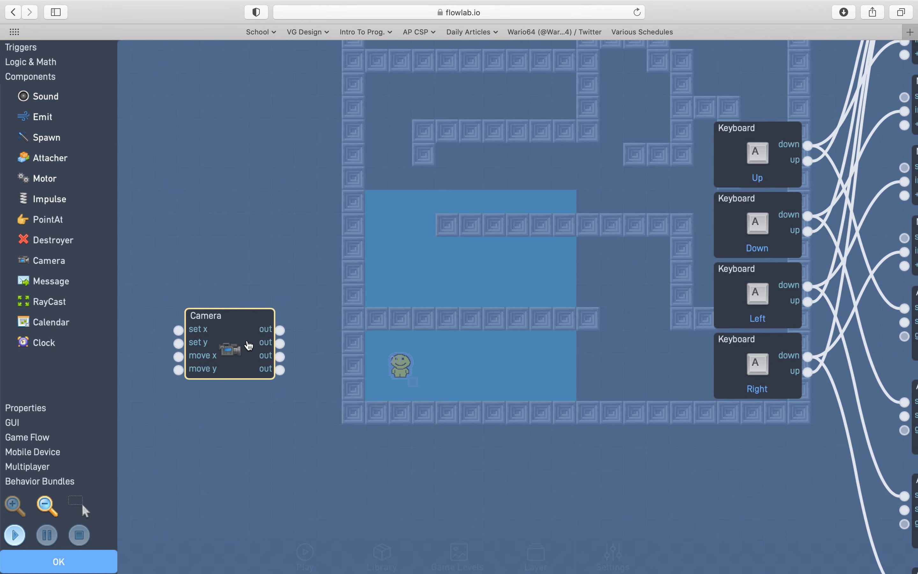
pyautogui.click(248, 345)
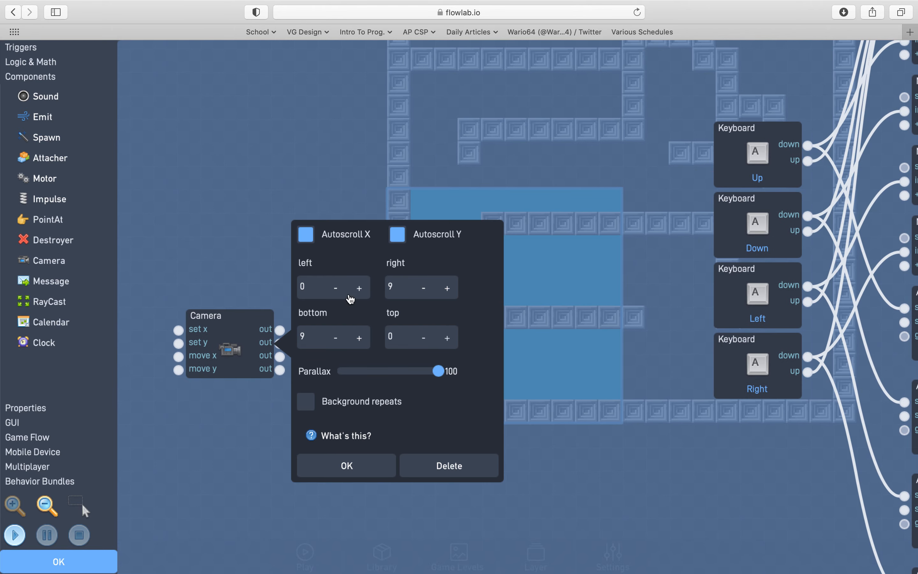
pyautogui.moveTo(252, 326); pyautogui.dragTo(212, 387)
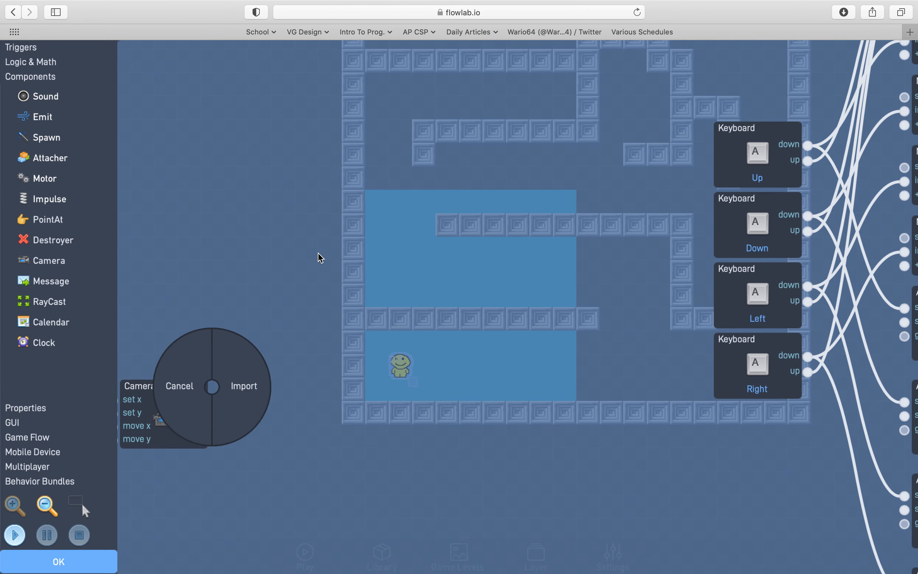
# - Set the Camera component's top boundary to -10 to cover the maze's full height
pyautogui.click(161, 448)
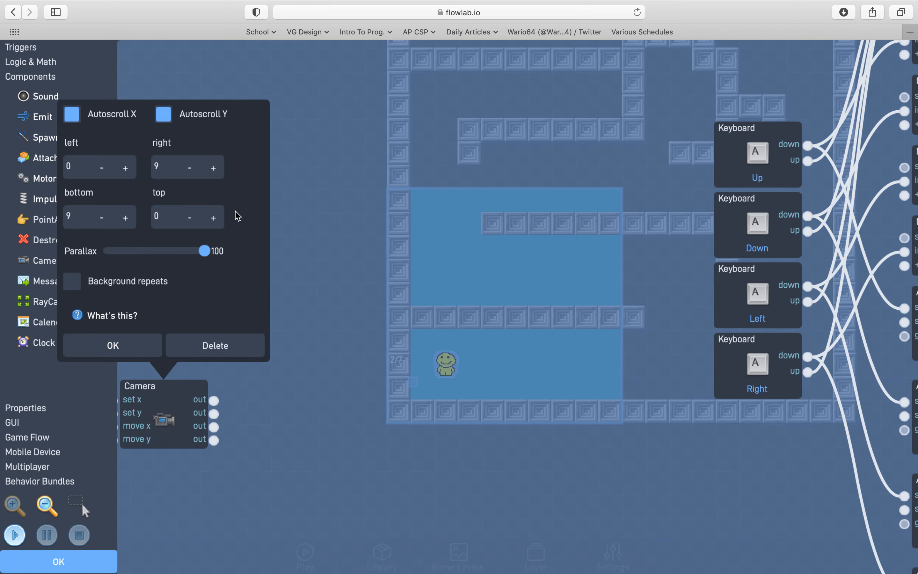
pyautogui.click(196, 220)
pyautogui.click(196, 220)
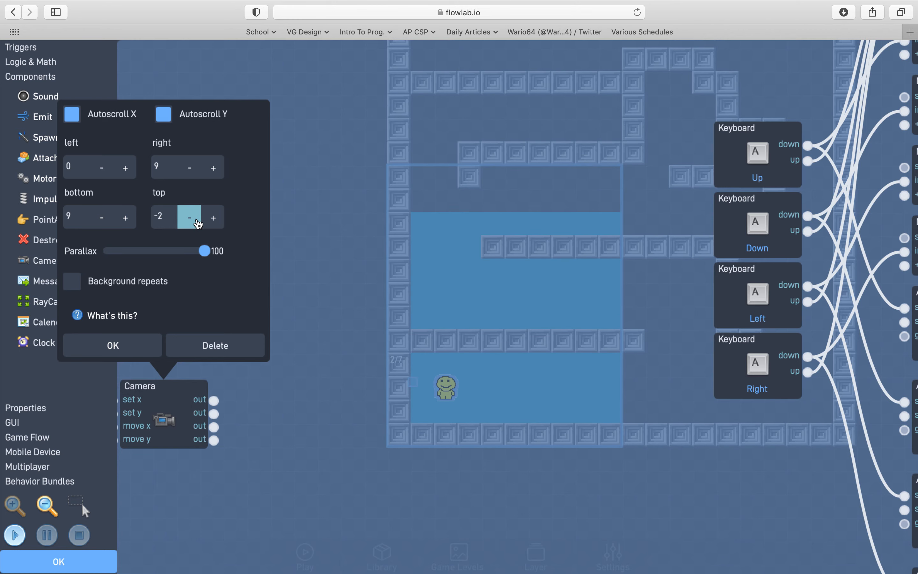
pyautogui.click(191, 222)
pyautogui.click(188, 220)
pyautogui.click(189, 220)
pyautogui.click(188, 220)
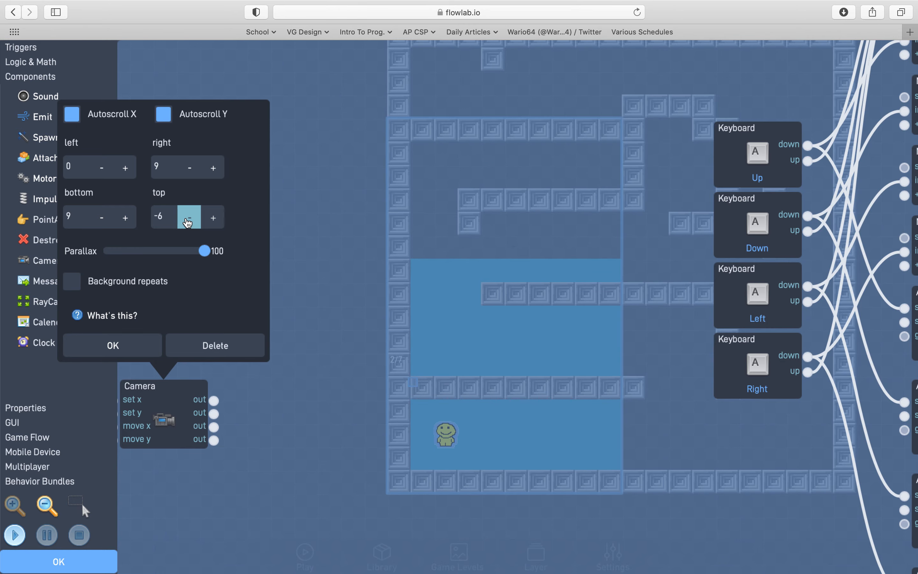
pyautogui.click(188, 220)
pyautogui.click(188, 220)
pyautogui.click(188, 220)
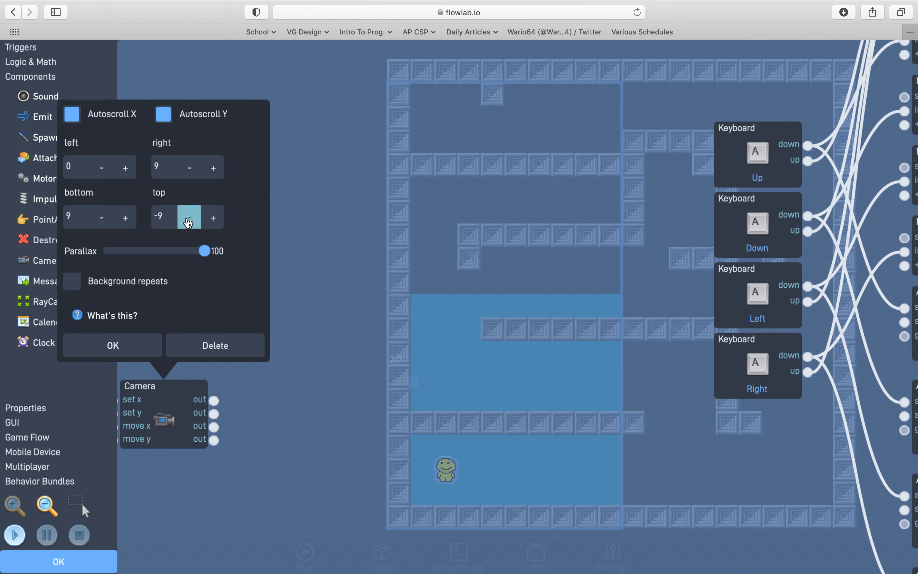
pyautogui.click(188, 220)
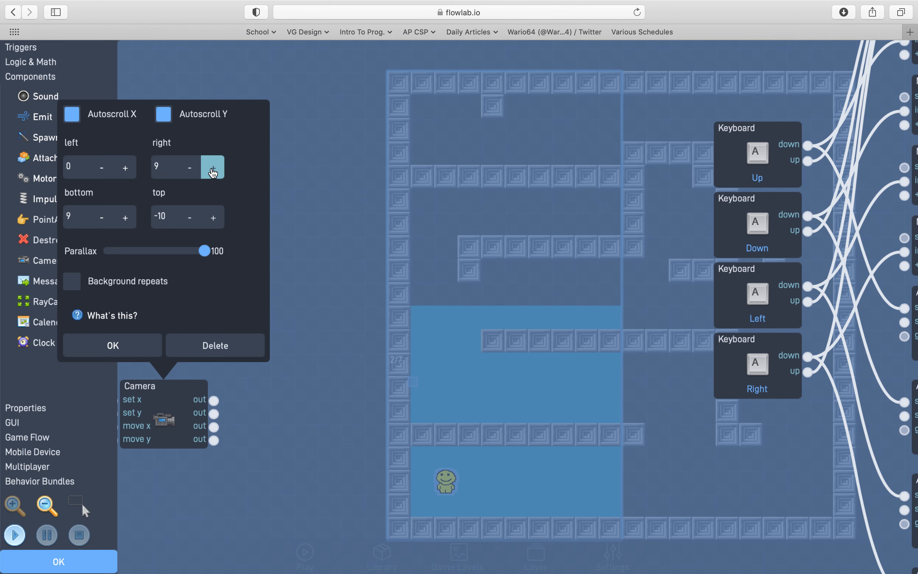
# - Set the Camera component's right boundary to 19 to cover the maze's full width
pyautogui.click(212, 173)
pyautogui.click(213, 172)
pyautogui.click(213, 173)
pyautogui.click(212, 172)
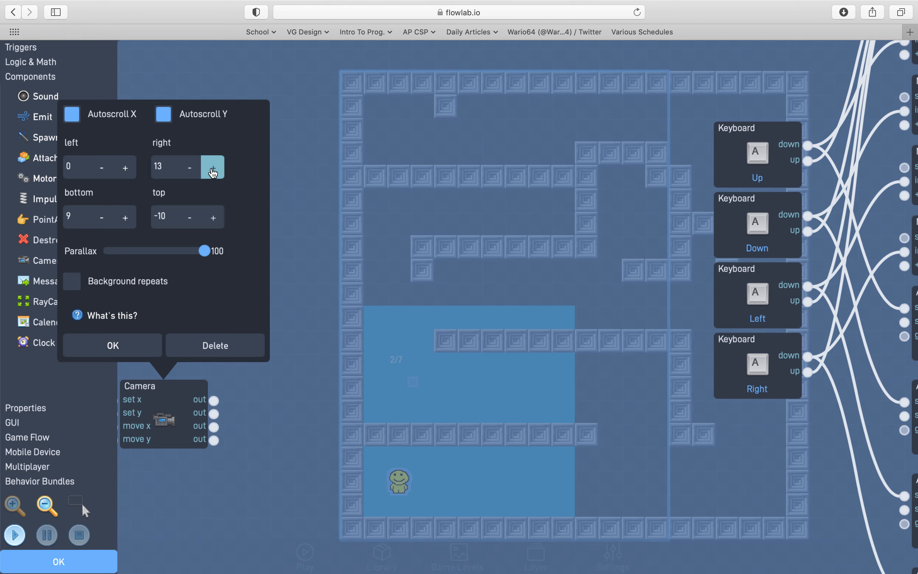
pyautogui.click(213, 173)
pyautogui.click(213, 172)
pyautogui.click(213, 173)
pyautogui.click(213, 173)
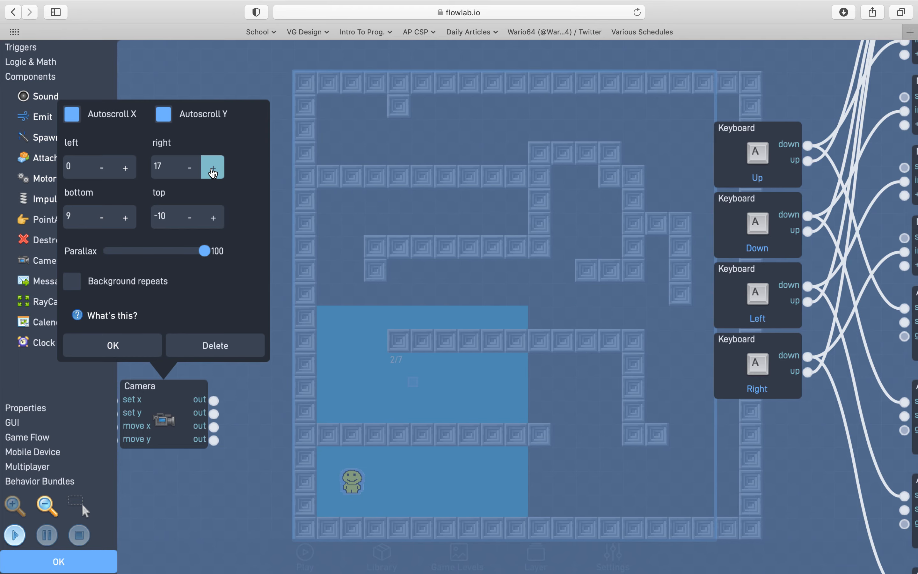
pyautogui.click(213, 173)
pyautogui.click(213, 173)
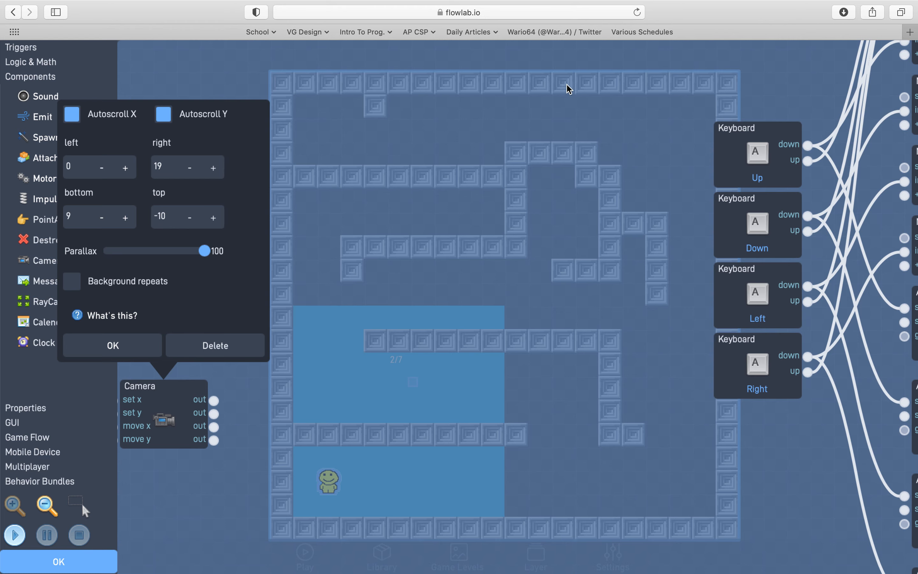
# - Confirm the Camera component's settings and close the character's behaviors to return to the level
pyautogui.click(112, 346)
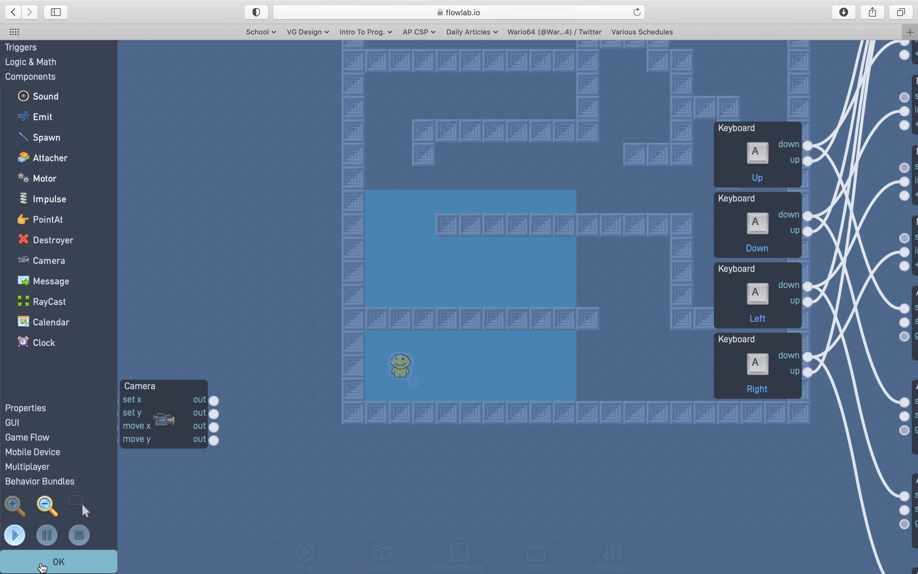
pyautogui.click(42, 567)
pyautogui.click(500, 502)
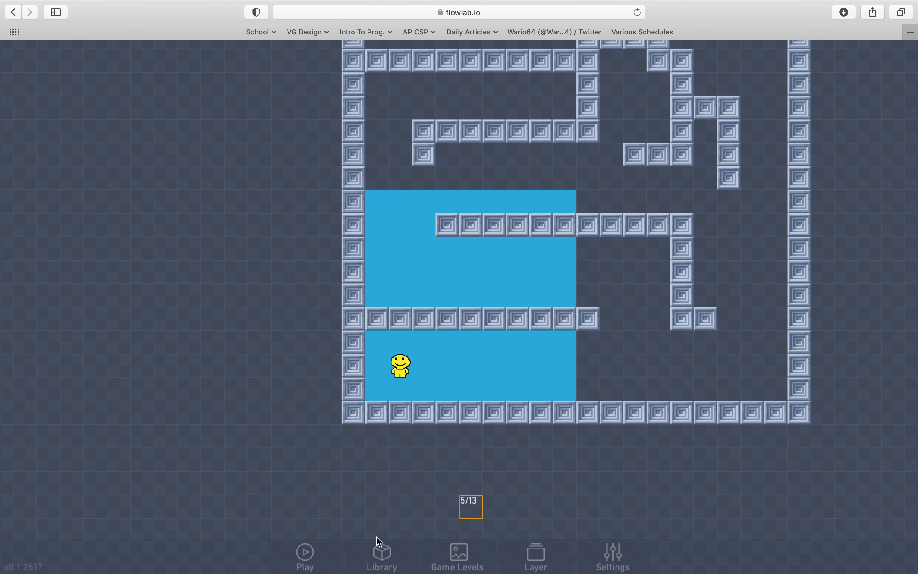
# - Test-play the level, moving the character along the bottom corridor and up the maze's right side, and return to editing
pyautogui.click(298, 560)
pyautogui.press('Right')
pyautogui.press('Right')
pyautogui.press('Right')
pyautogui.press('Right')
pyautogui.press('Right')
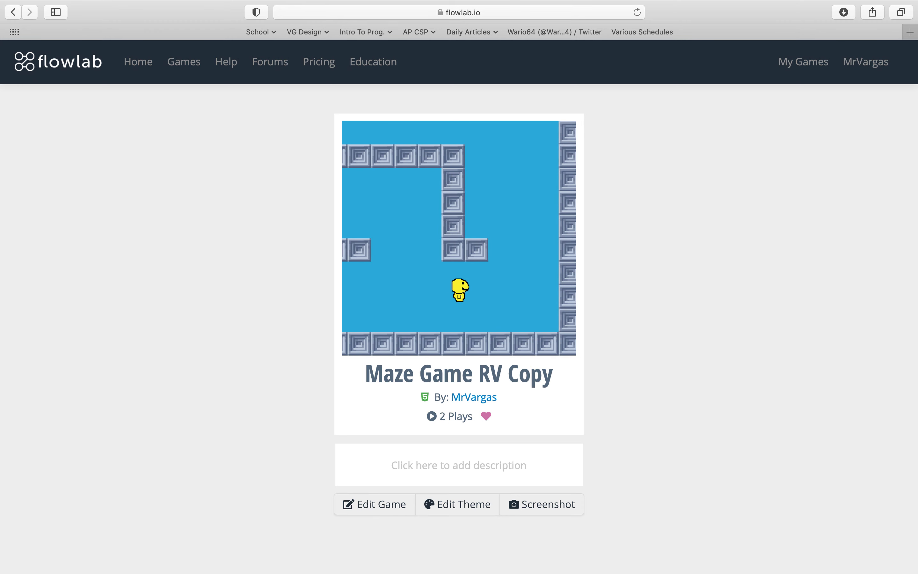
pyautogui.press('Up')
pyautogui.press('Left')
pyautogui.press('Up')
pyautogui.press('Up')
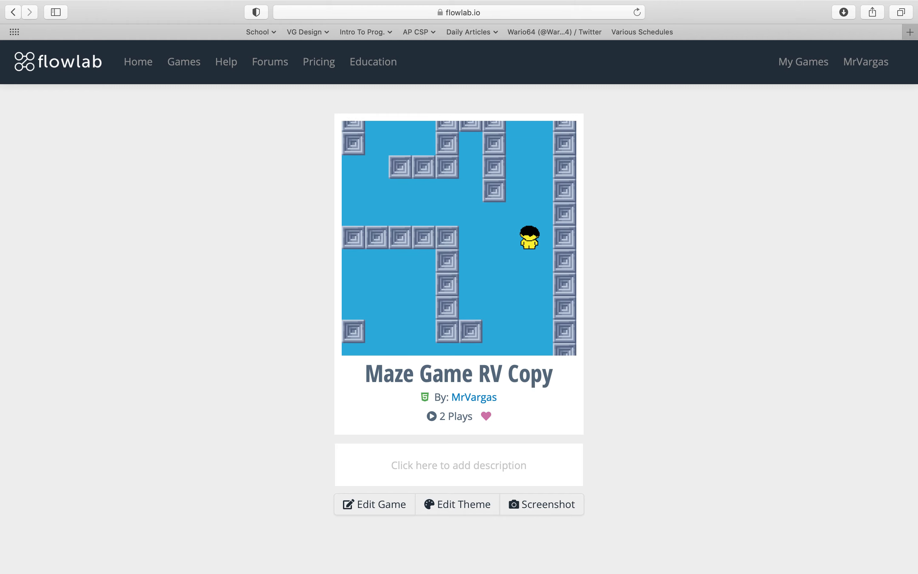
pyautogui.press('Up')
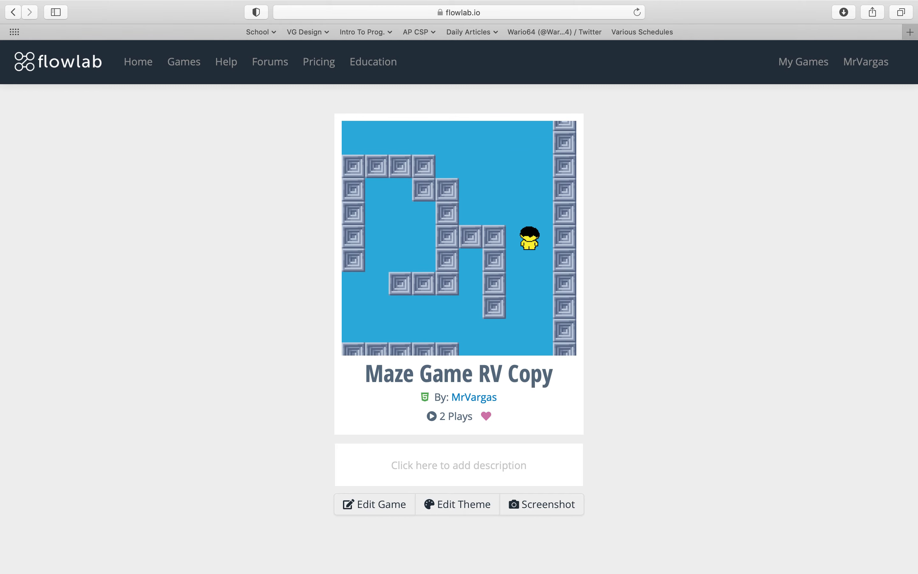
pyautogui.click(375, 505)
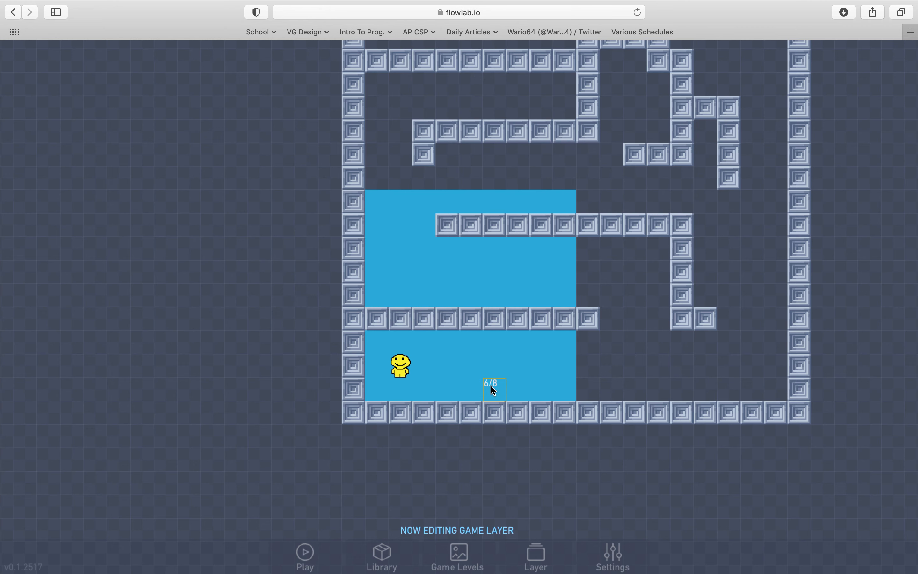
# - Create a new object at grid cell 2/-8 in the maze's upper-left corner and set its type to door
pyautogui.moveTo(299, 303); pyautogui.dragTo(241, 443)
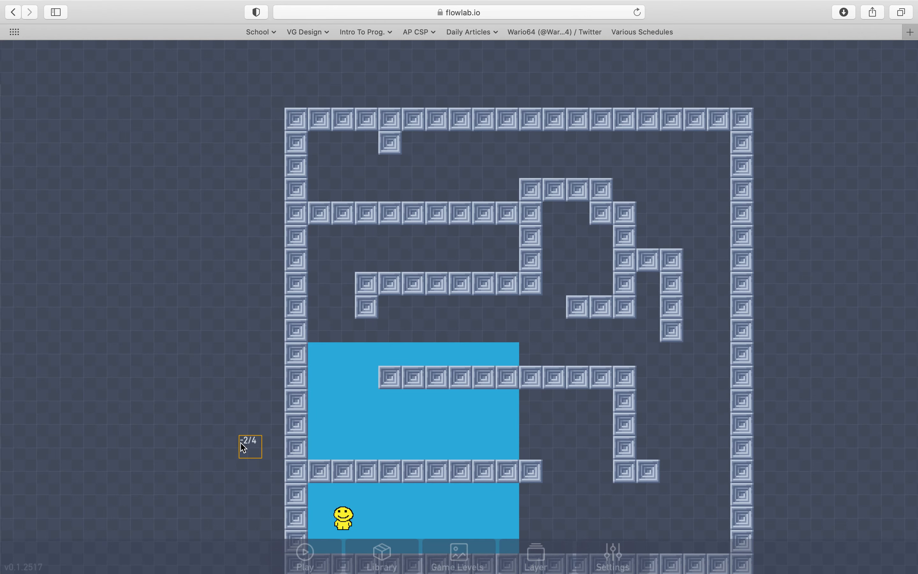
pyautogui.click(347, 167)
pyautogui.click(326, 165)
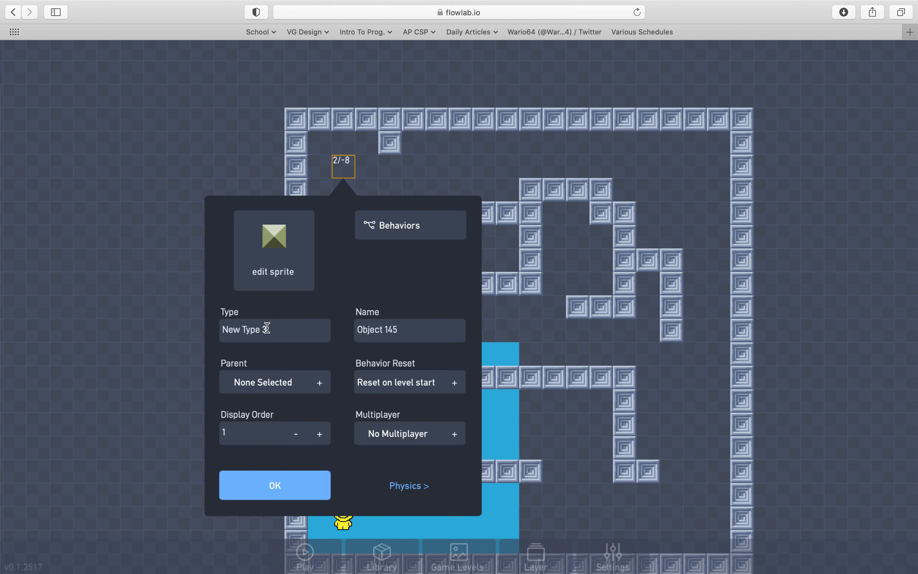
pyautogui.moveTo(287, 334); pyautogui.dragTo(206, 328)
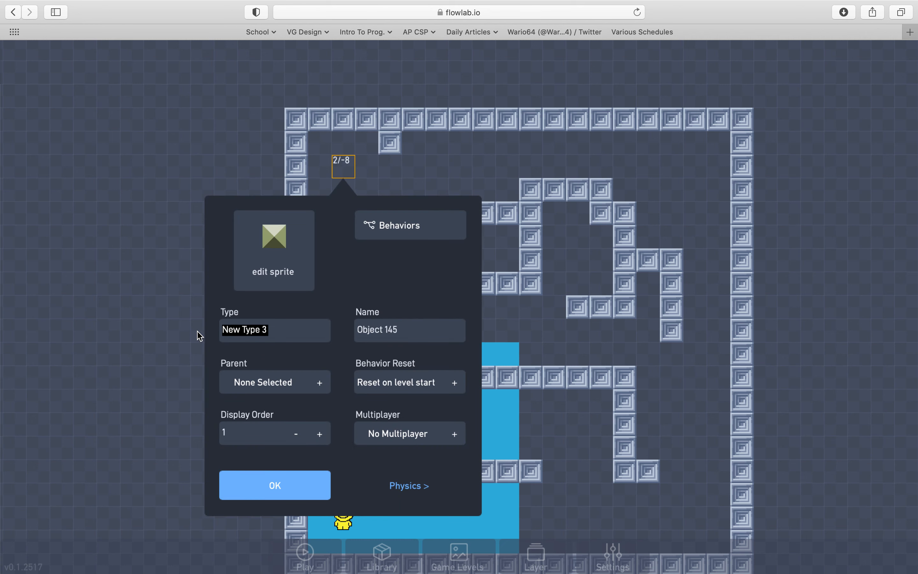
pyautogui.write('door')
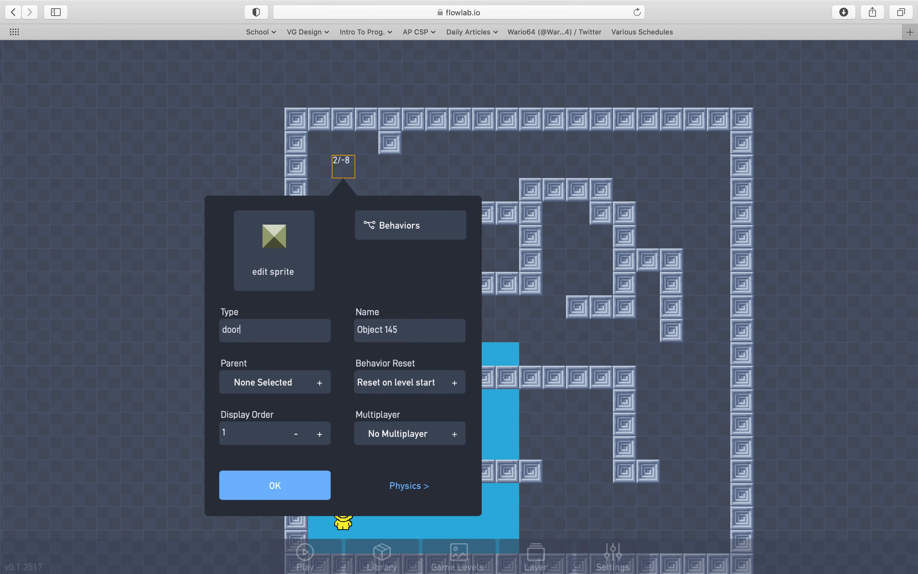
# - Give the door object the closed wooden door sprite from the pixel-blocks category and confirm its settings
pyautogui.click(268, 261)
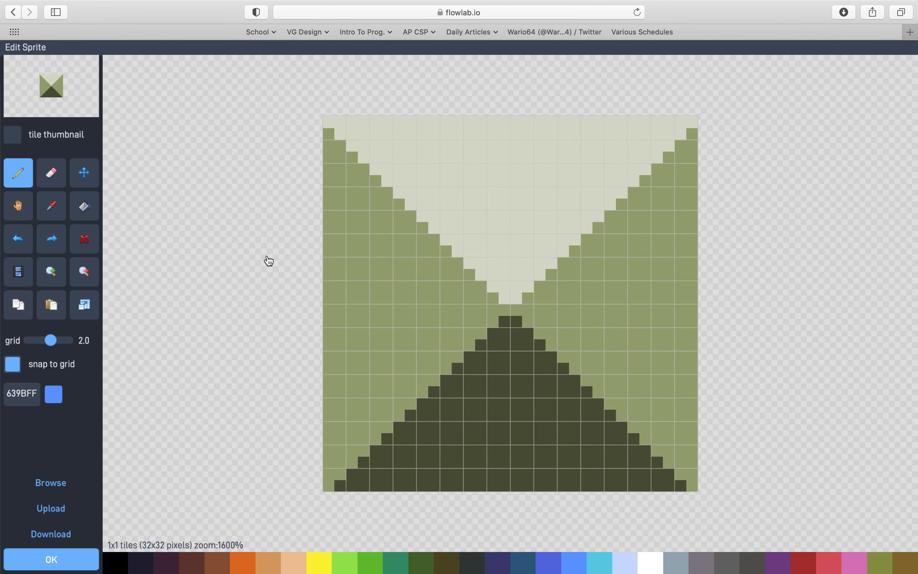
pyautogui.click(51, 482)
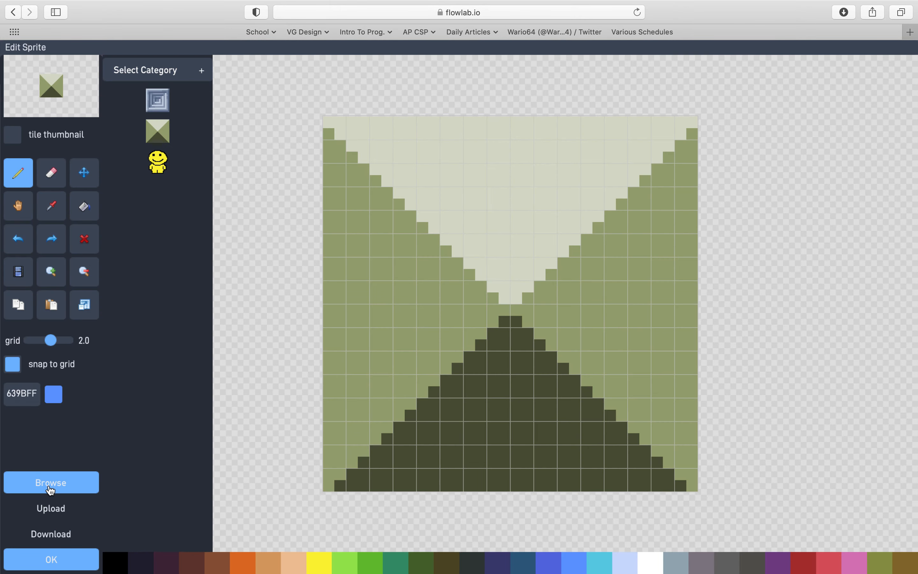
pyautogui.click(175, 76)
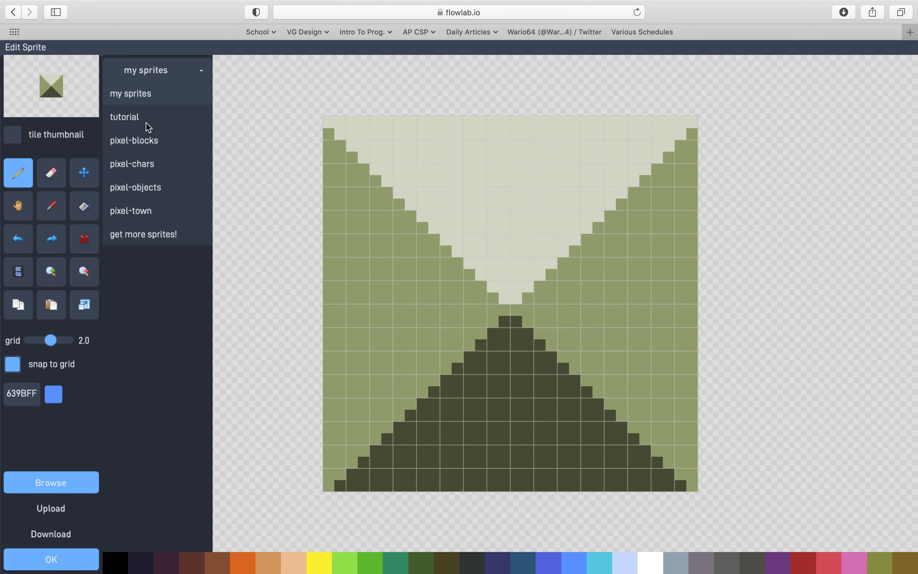
pyautogui.click(143, 149)
pyautogui.scroll(-5, 133, 278)
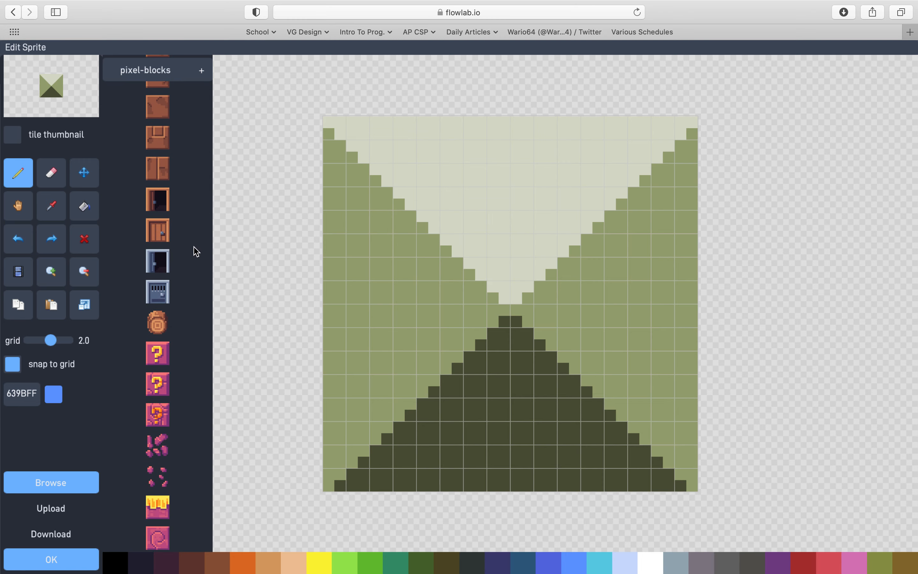
pyautogui.click(158, 231)
pyautogui.scroll(-5, 158, 493)
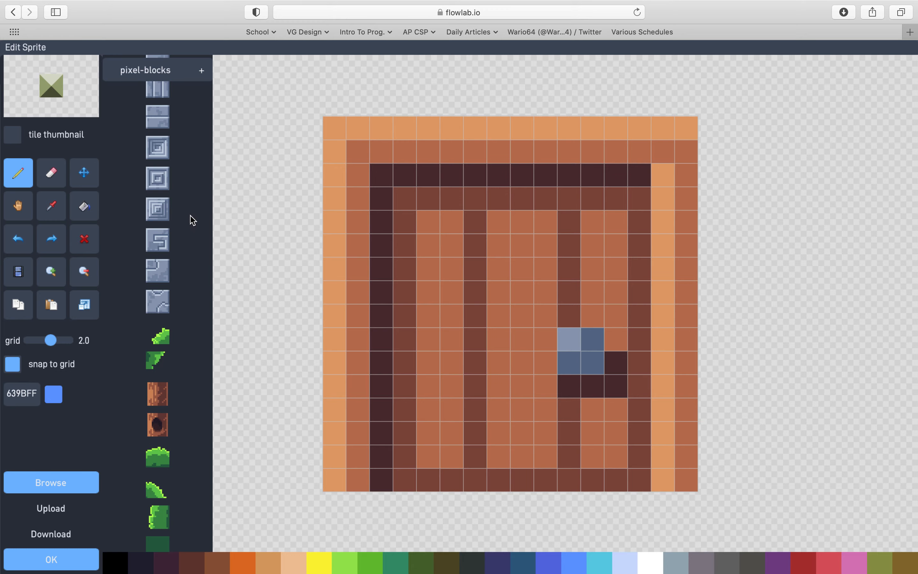
pyautogui.scroll(-3, 123, 420)
pyautogui.click(52, 560)
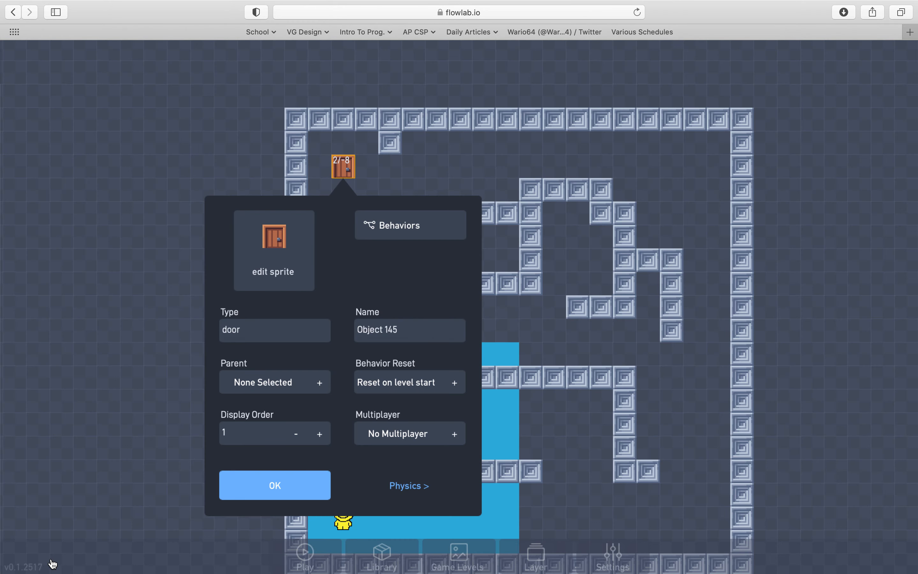
pyautogui.click(261, 491)
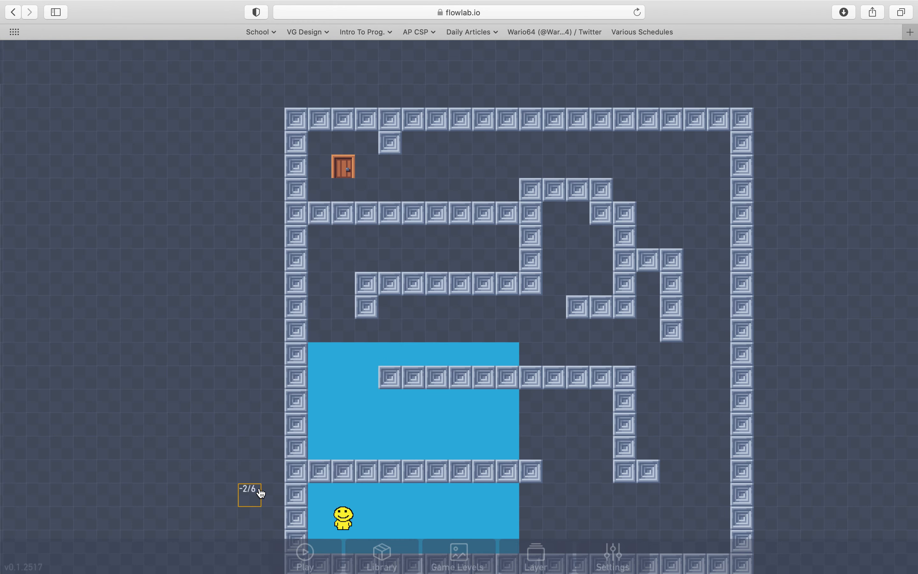
# - Test-play the level, guiding the character along the bottom, up the right side, and through the top corridor to the wooden door
pyautogui.click(305, 554)
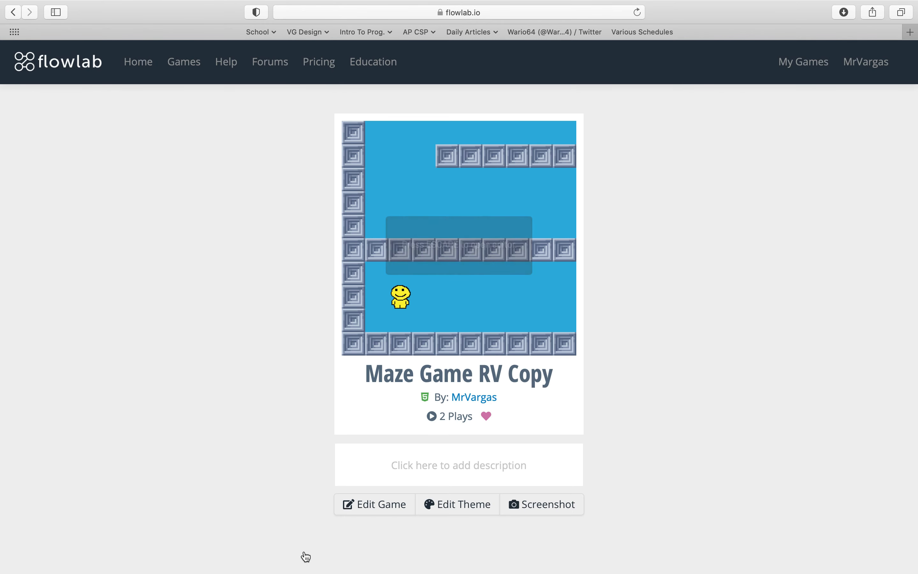
pyautogui.press('Right')
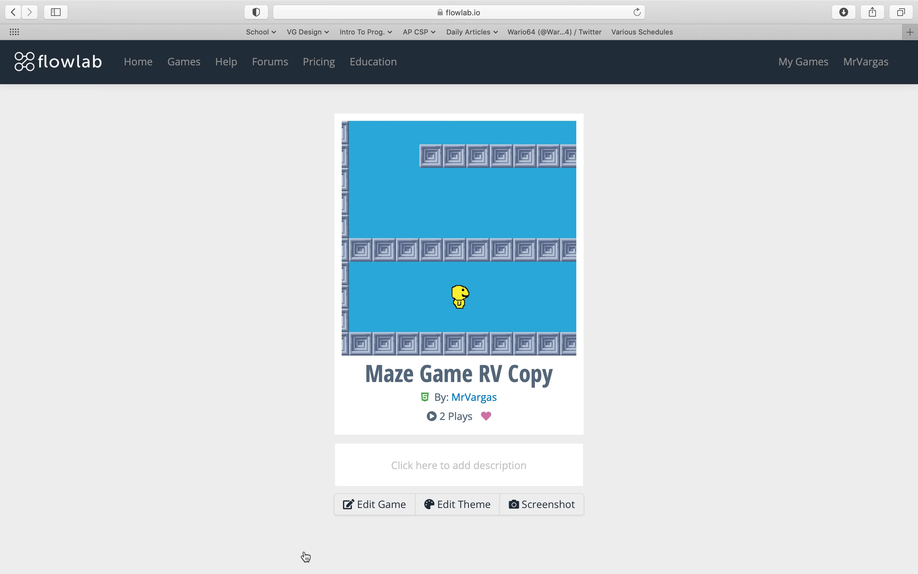
pyautogui.press('Right')
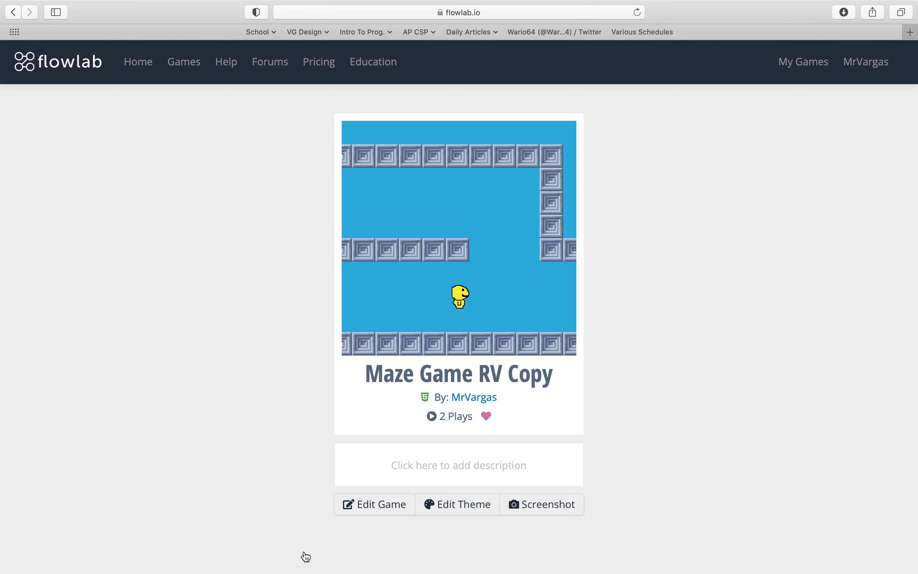
pyautogui.press('Right')
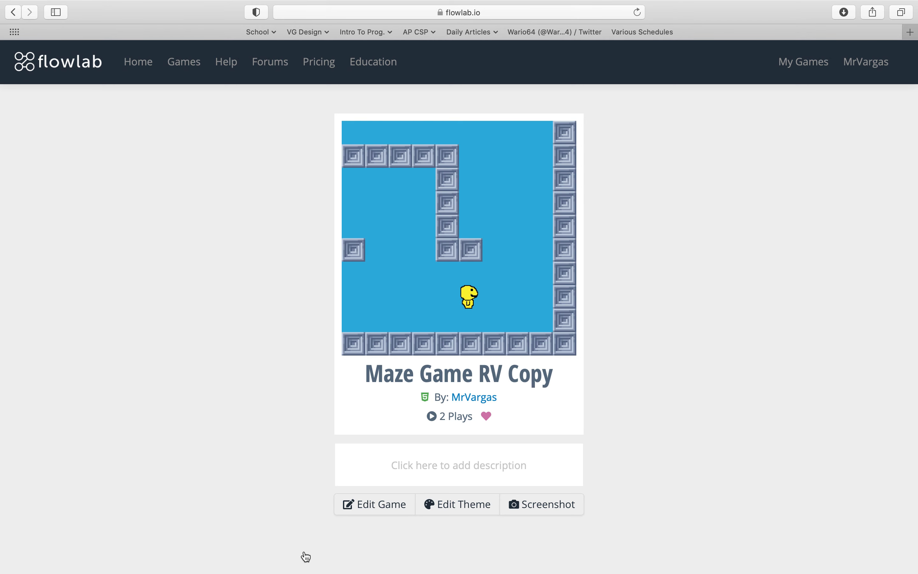
pyautogui.press('Up')
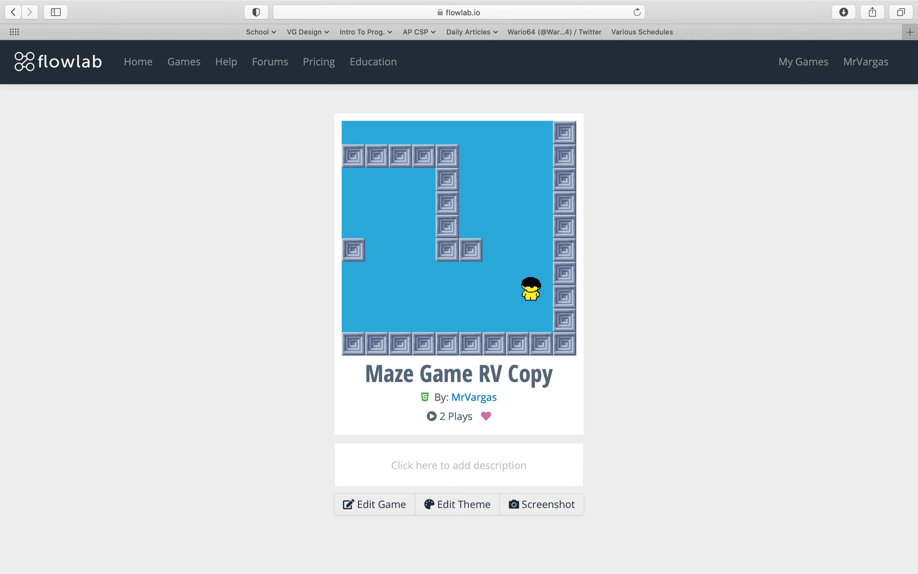
pyautogui.press('Up')
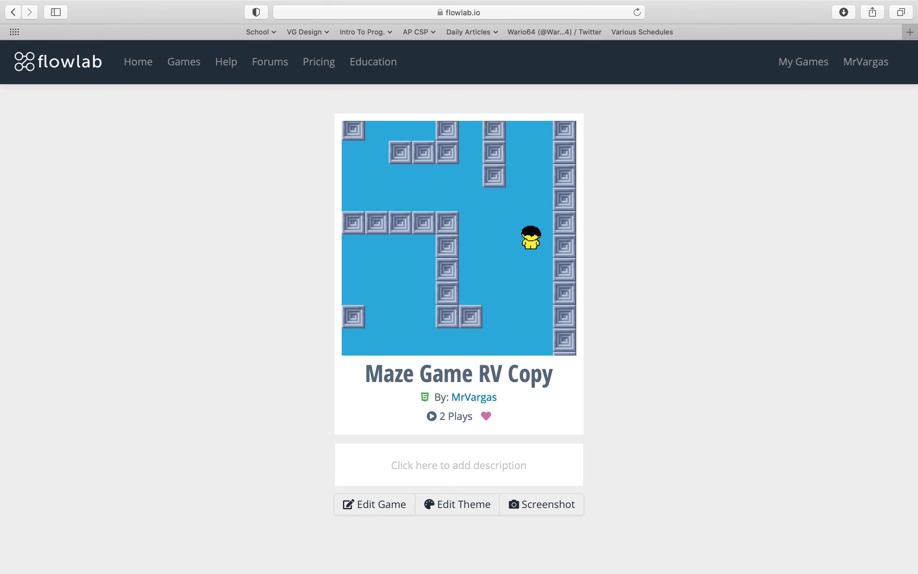
pyautogui.press('Up')
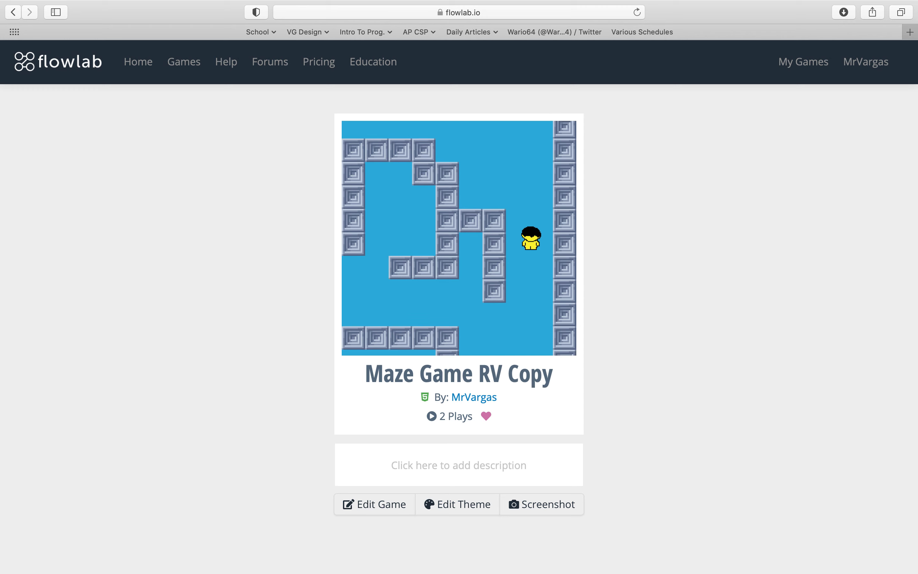
pyautogui.press('Up')
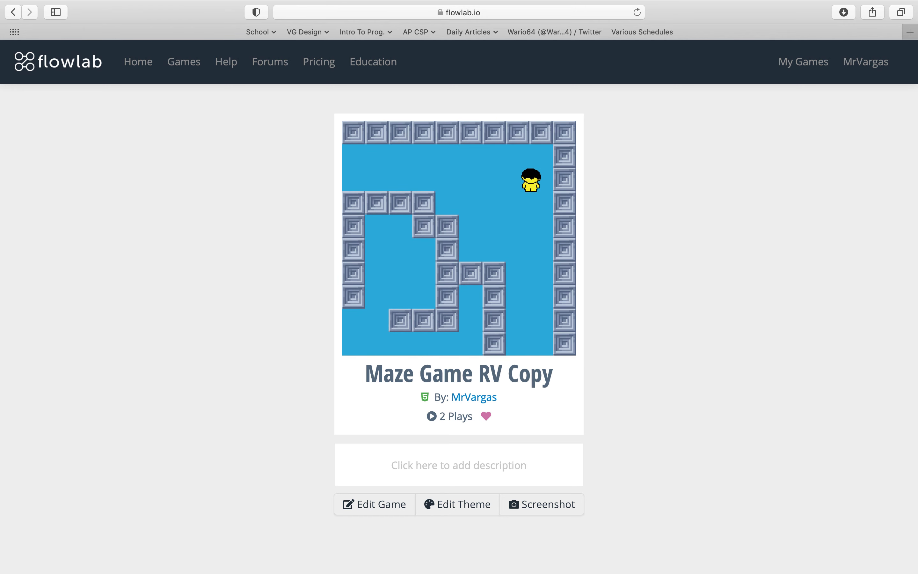
pyautogui.press('Left')
pyautogui.press('Left')
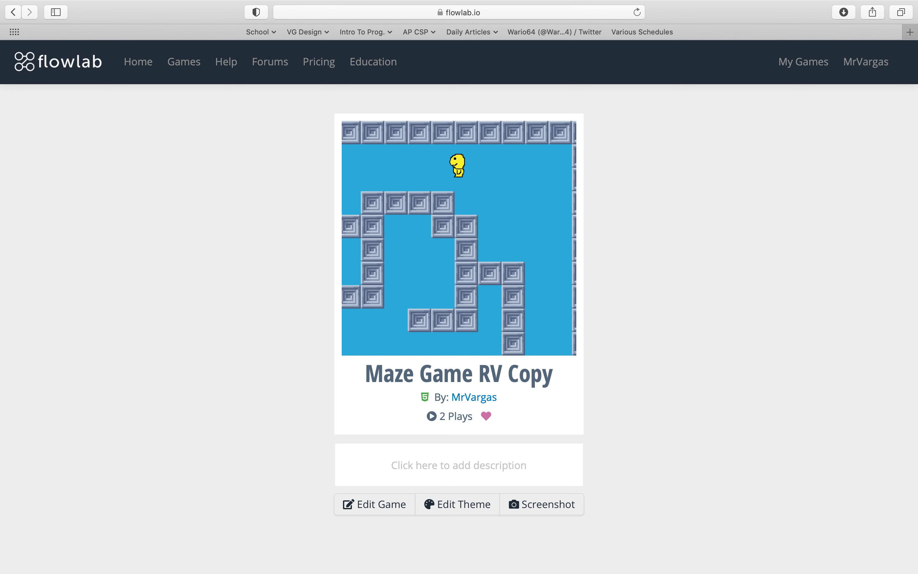
pyautogui.press('Left')
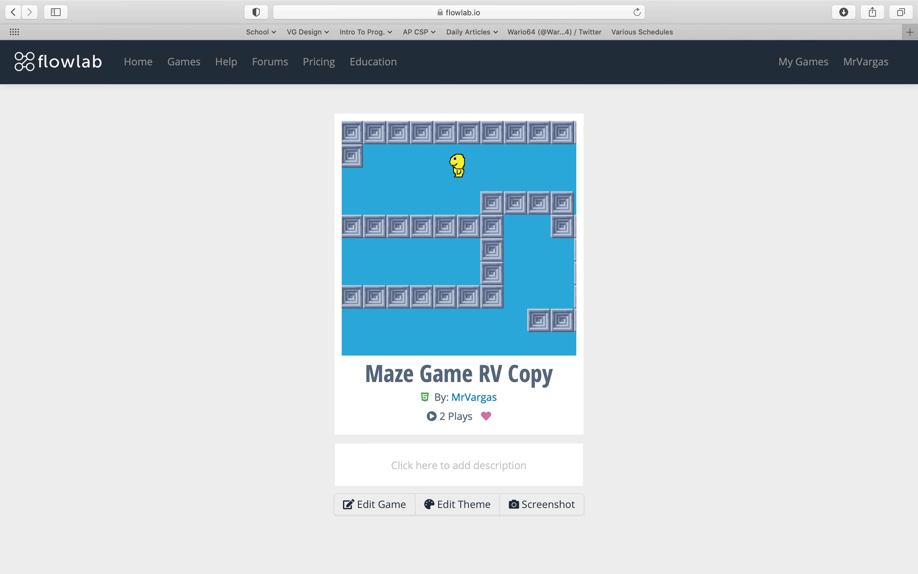
pyautogui.press('Down')
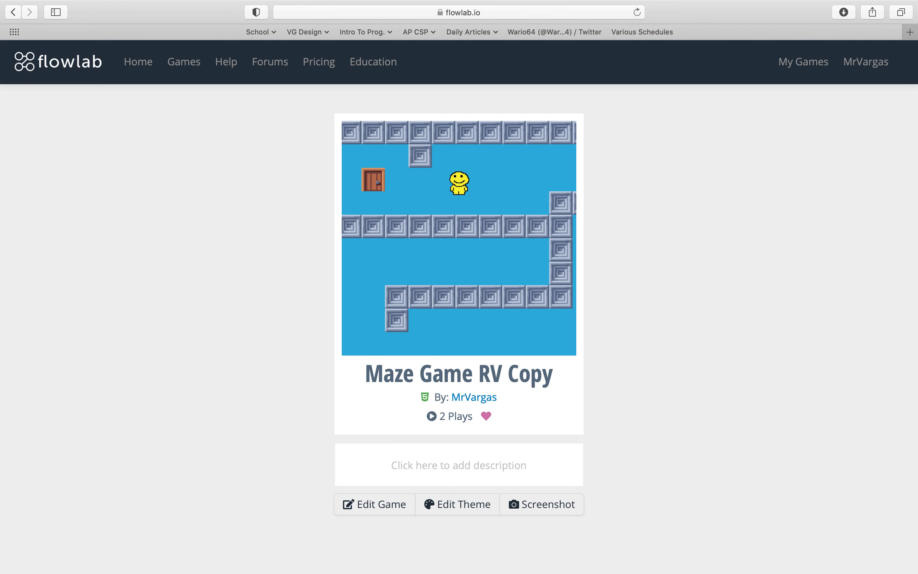
pyautogui.press('Left')
pyautogui.press('Left')
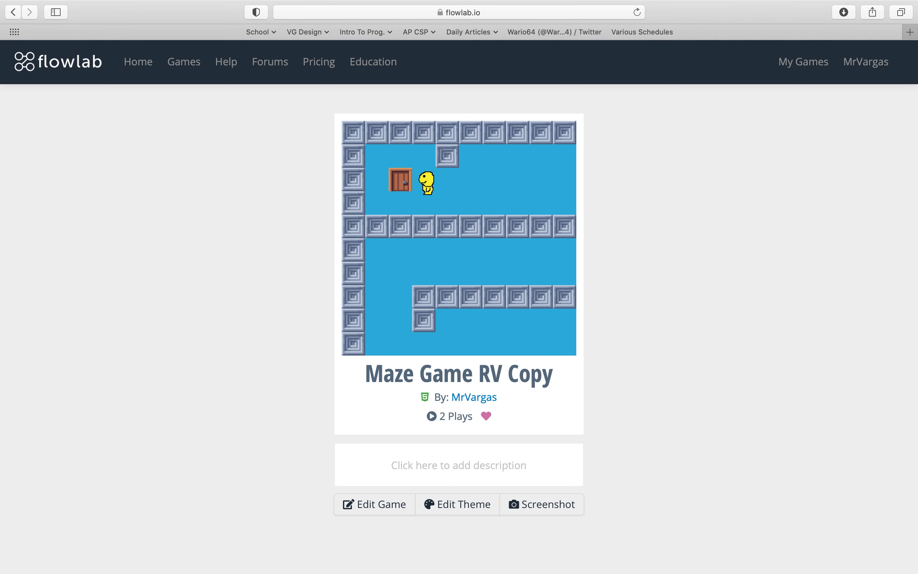
pyautogui.press('Right')
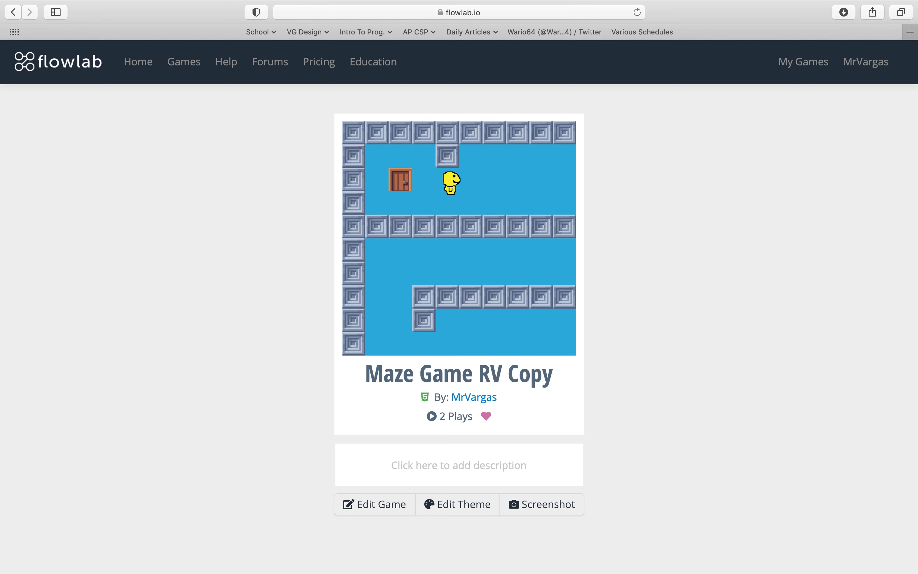